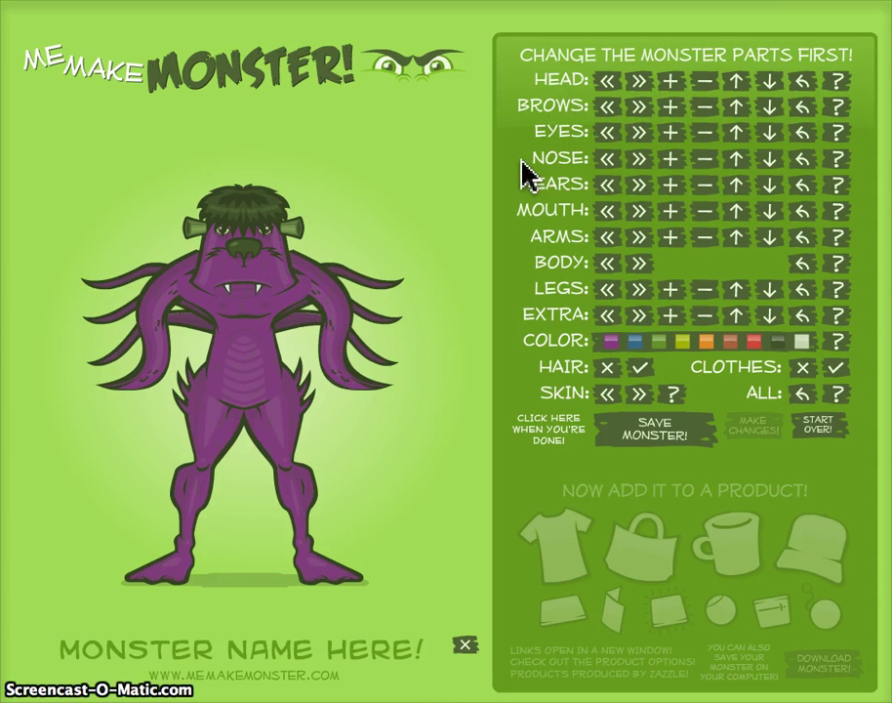
- Recolor the monster pale grey and change its head to the rounded shape that narrows toward the chin
left_click(803, 342)
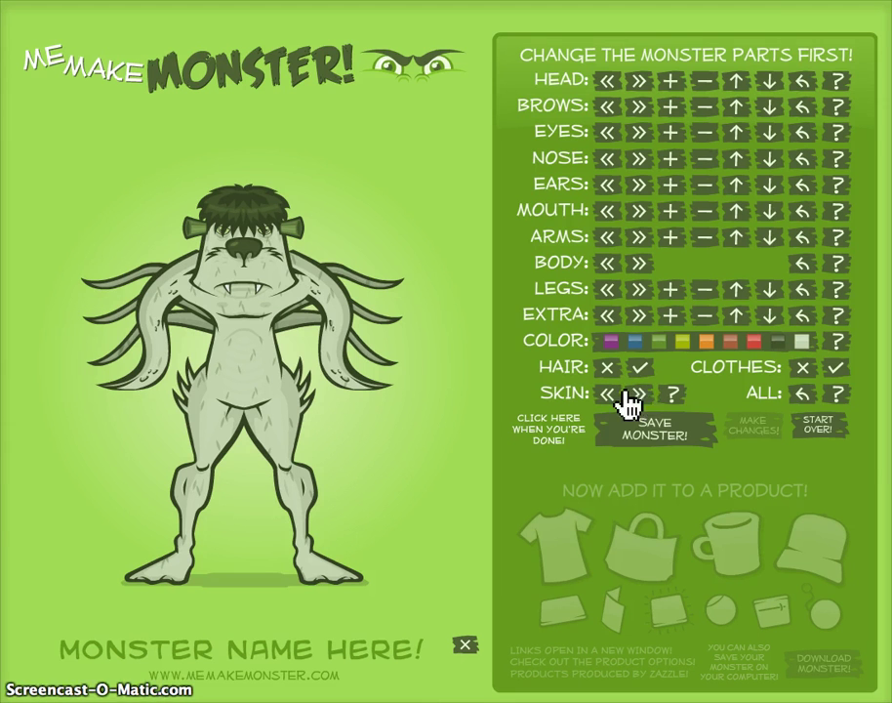
left_click(634, 88)
left_click(634, 88)
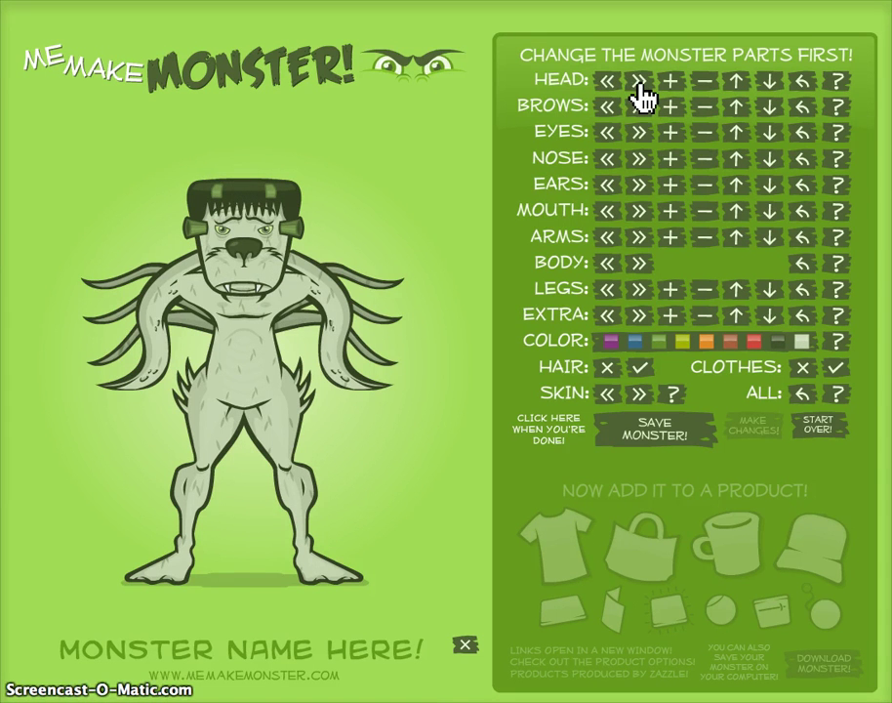
left_click(640, 95)
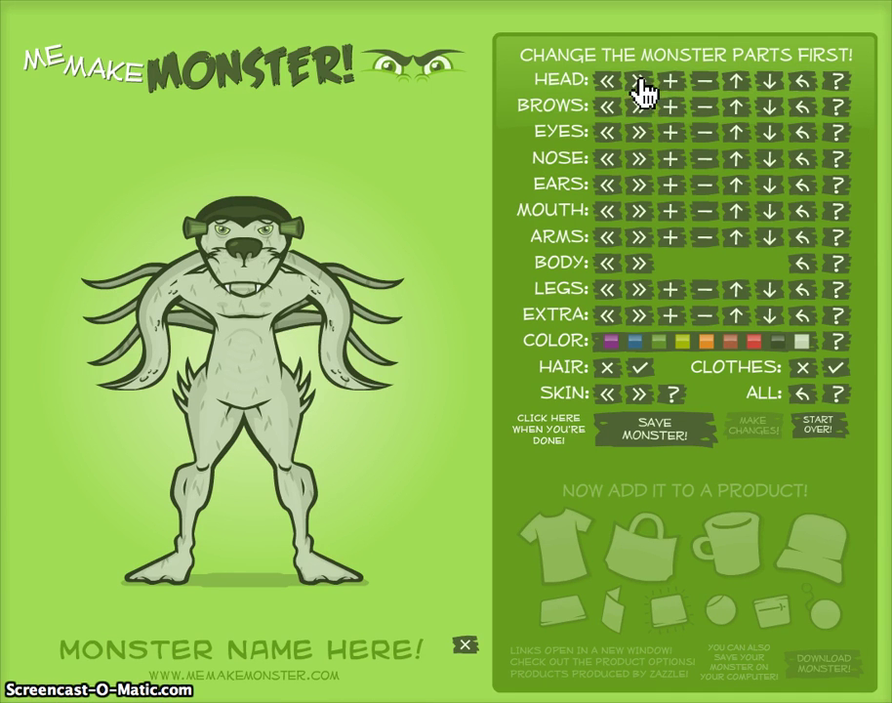
- Remove the monster's hair and enlarge its head by three increments
left_click(608, 369)
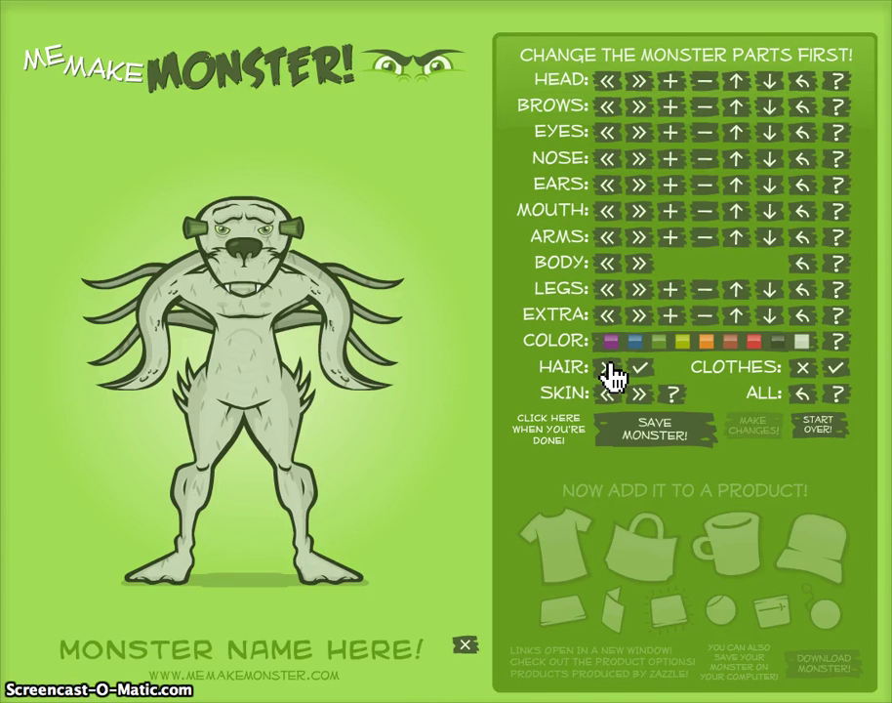
left_click(670, 90)
left_click(670, 90)
left_click(670, 91)
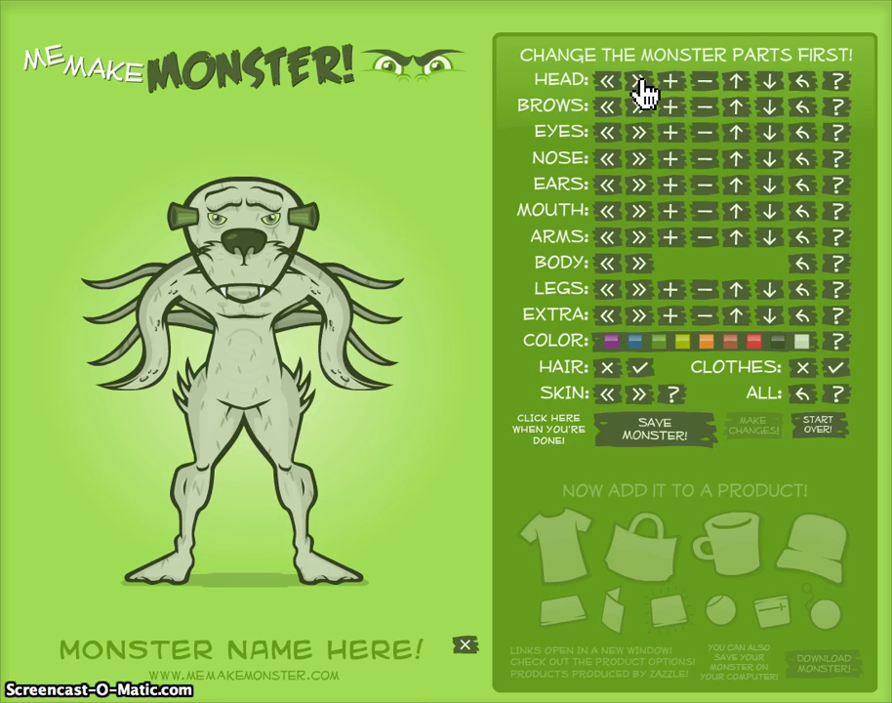
- Keep the thin worried brows after trying the bushy ones, enlarge them one increment and lower them two
left_click(634, 111)
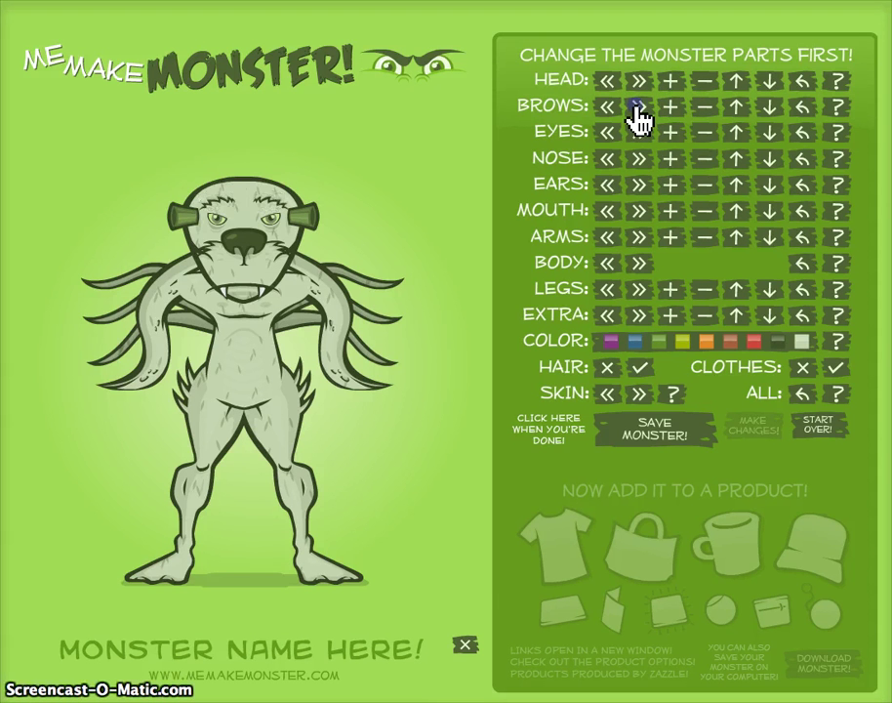
left_click(599, 107)
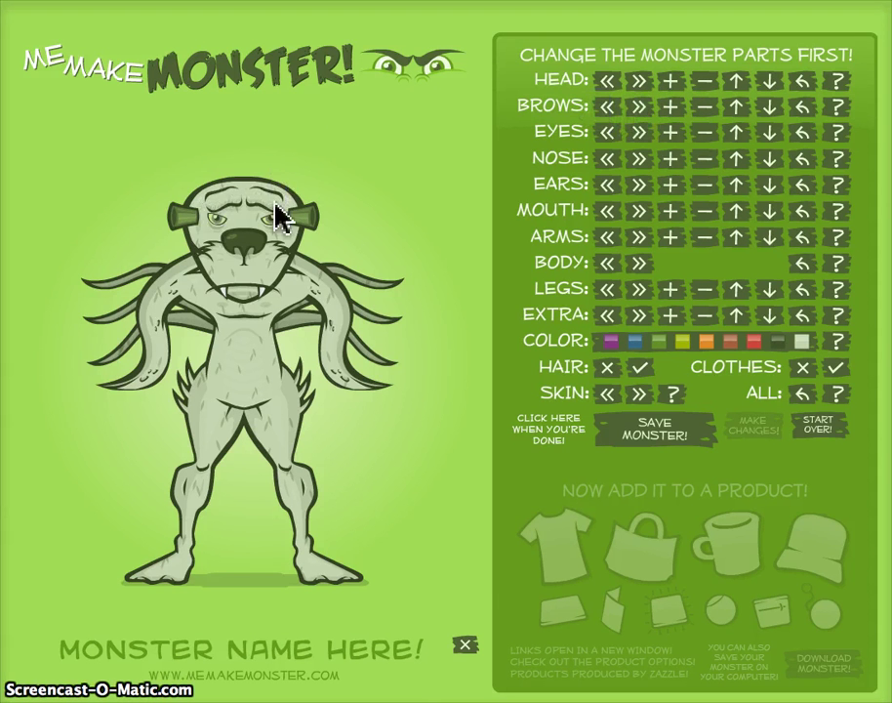
left_click(671, 110)
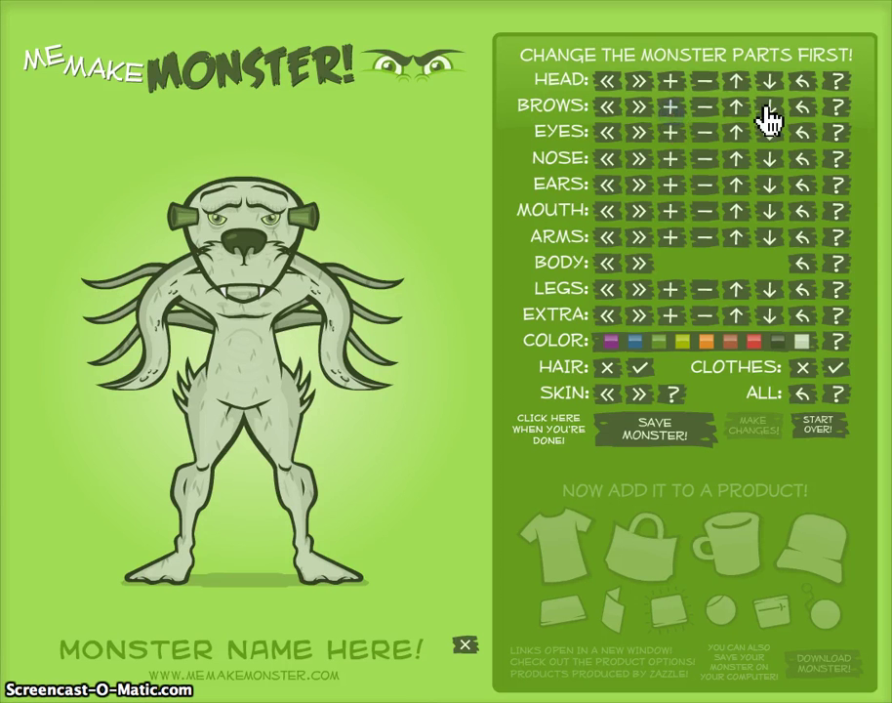
left_click(769, 108)
left_click(769, 108)
- Go through the one-eyed, closed and other eye styles and choose the narrow, half-closed pair
left_click(639, 134)
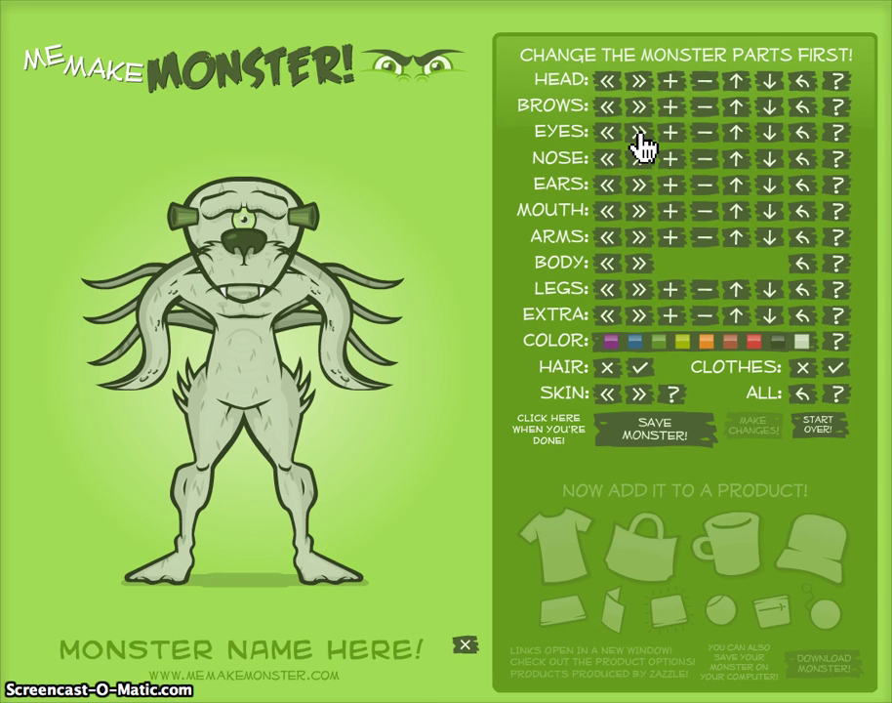
left_click(640, 134)
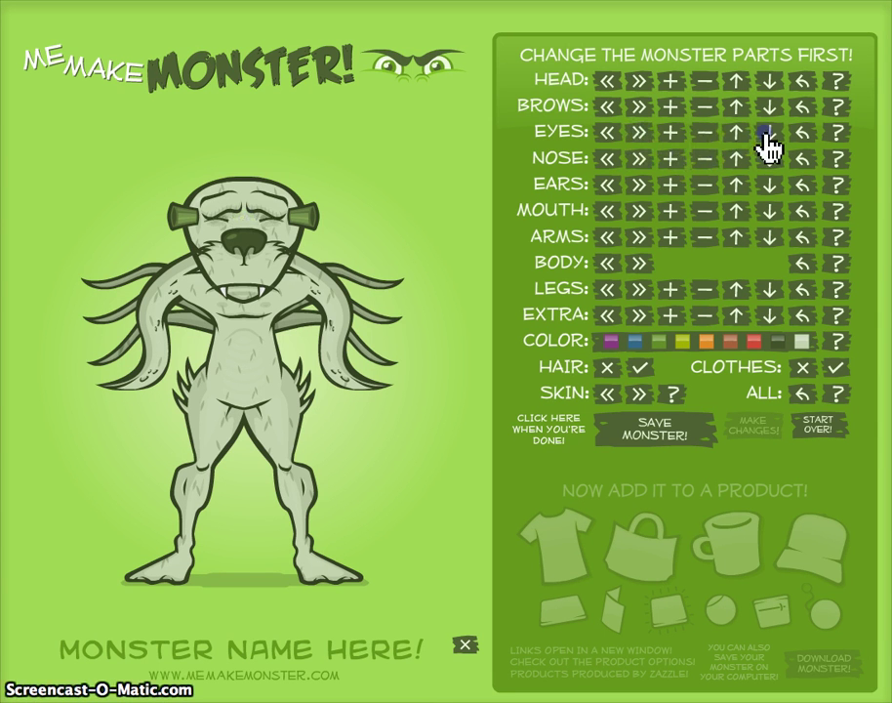
left_click(641, 134)
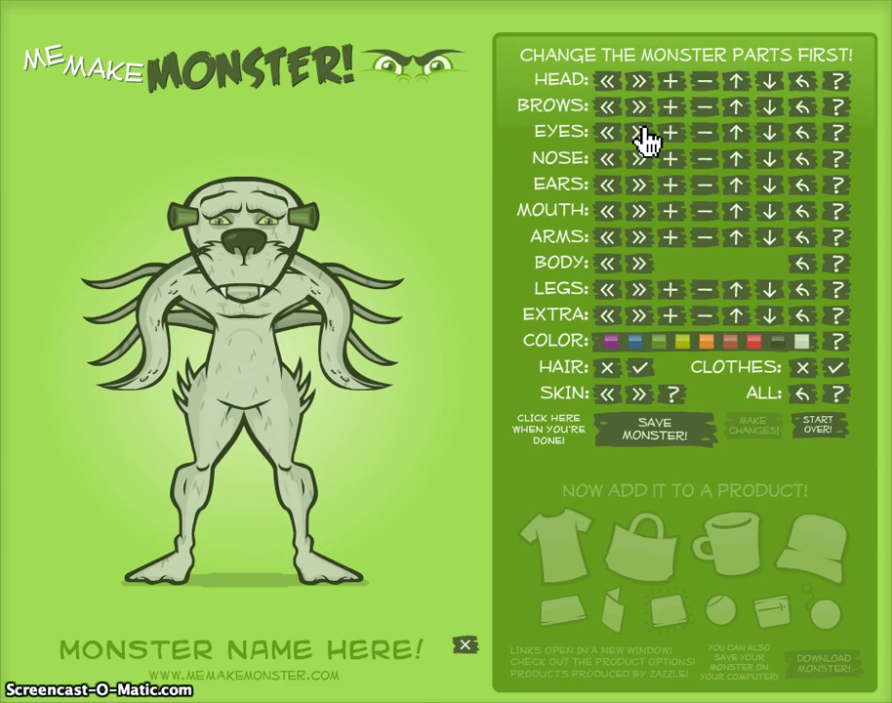
left_click(643, 135)
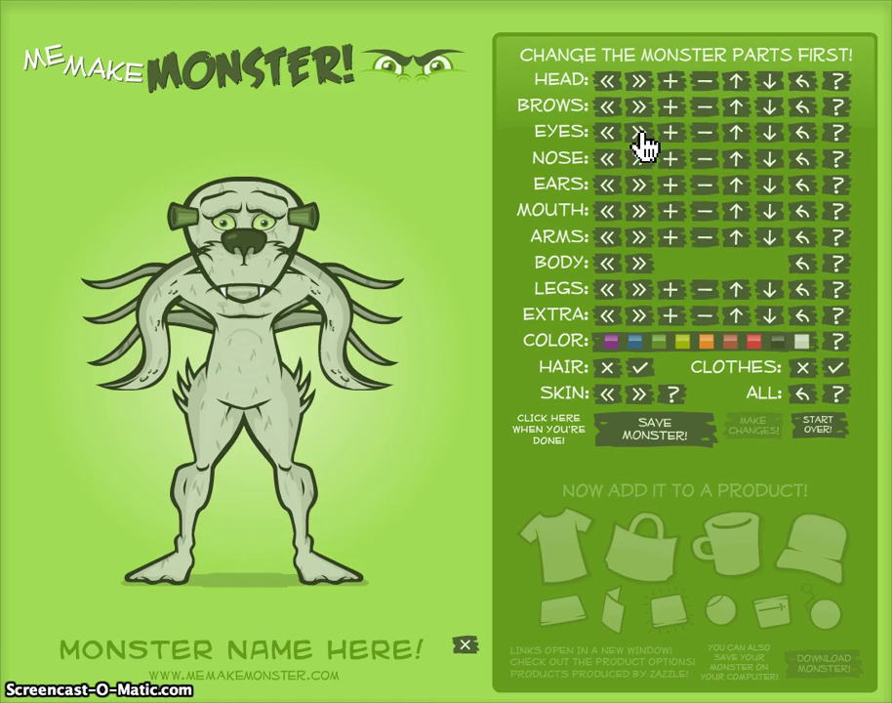
left_click(641, 135)
left_click(641, 135)
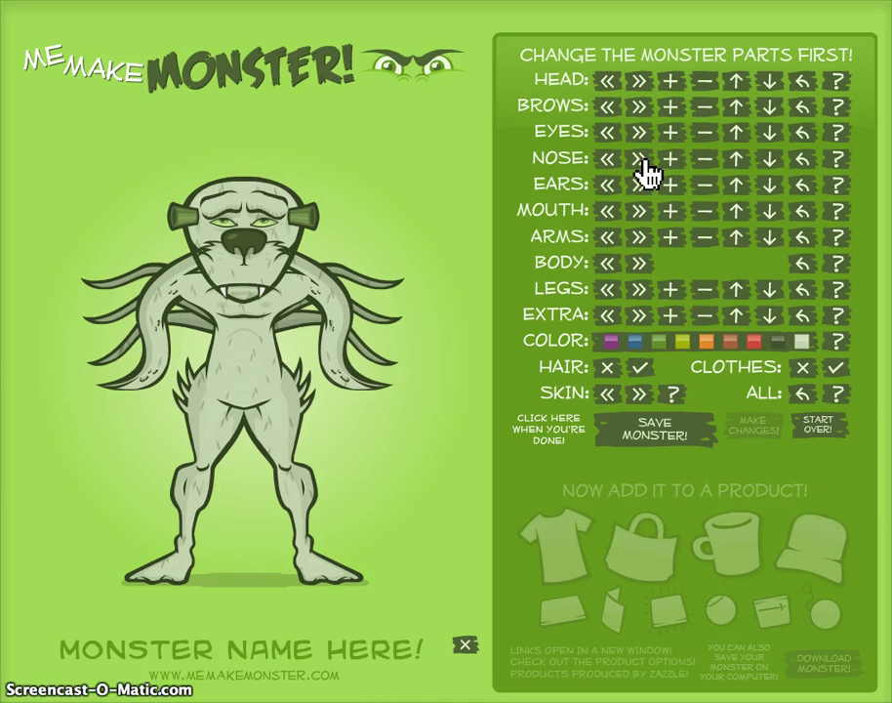
- Compare the available nose styles and leave the monster's face without a nose
left_click(641, 160)
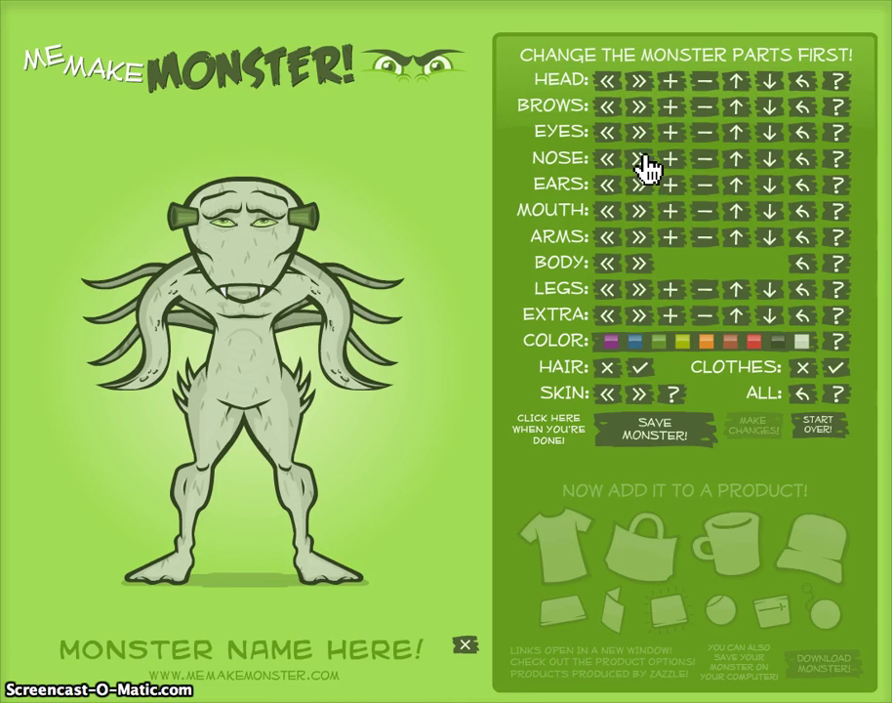
left_click(615, 158)
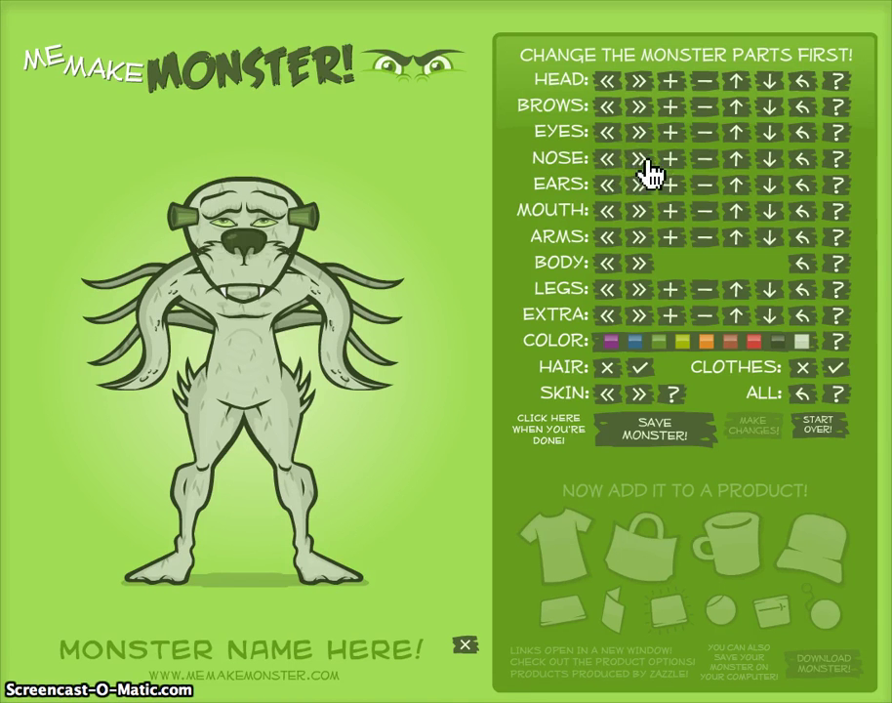
left_click(641, 160)
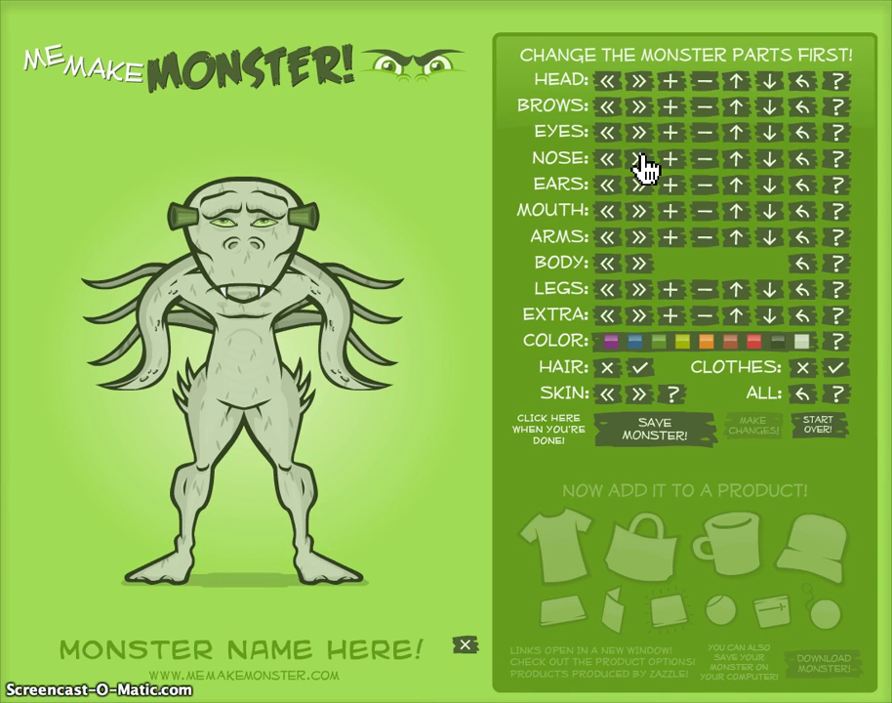
left_click(641, 160)
left_click(642, 161)
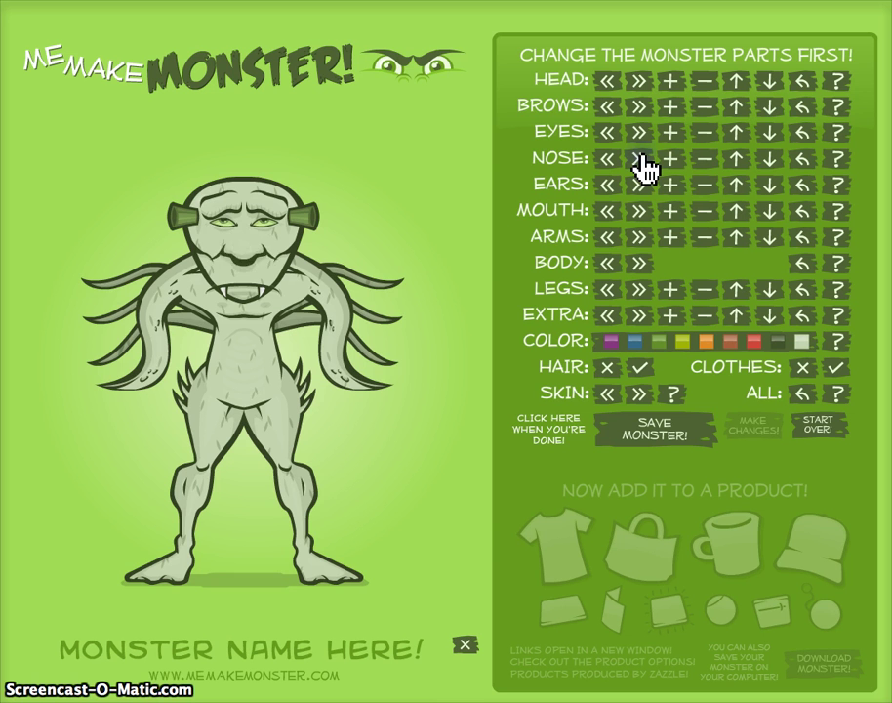
left_click(642, 160)
left_click(642, 161)
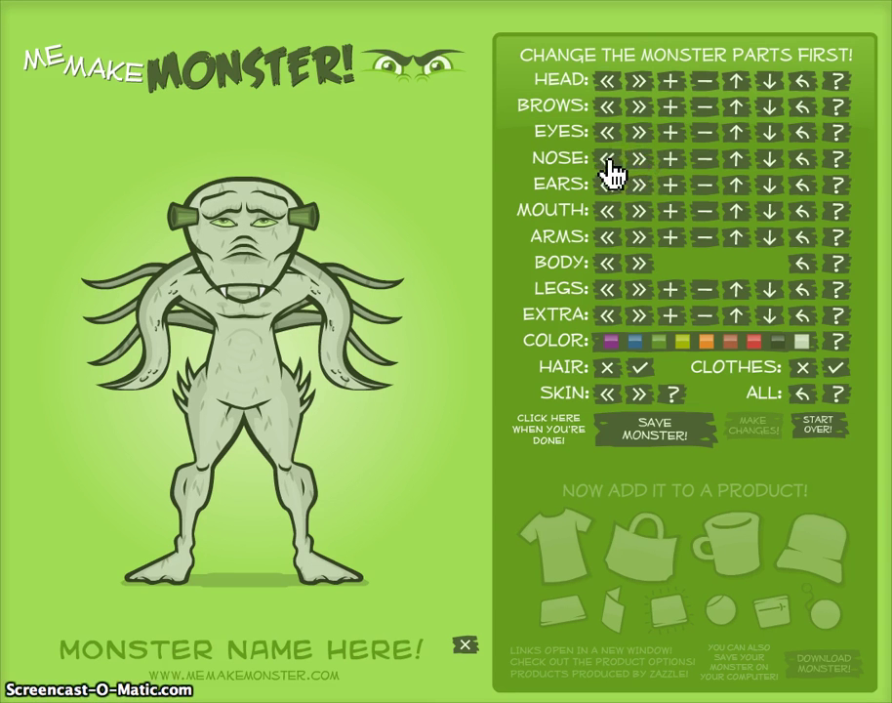
left_click(610, 163)
left_click(611, 163)
left_click(610, 163)
left_click(610, 163)
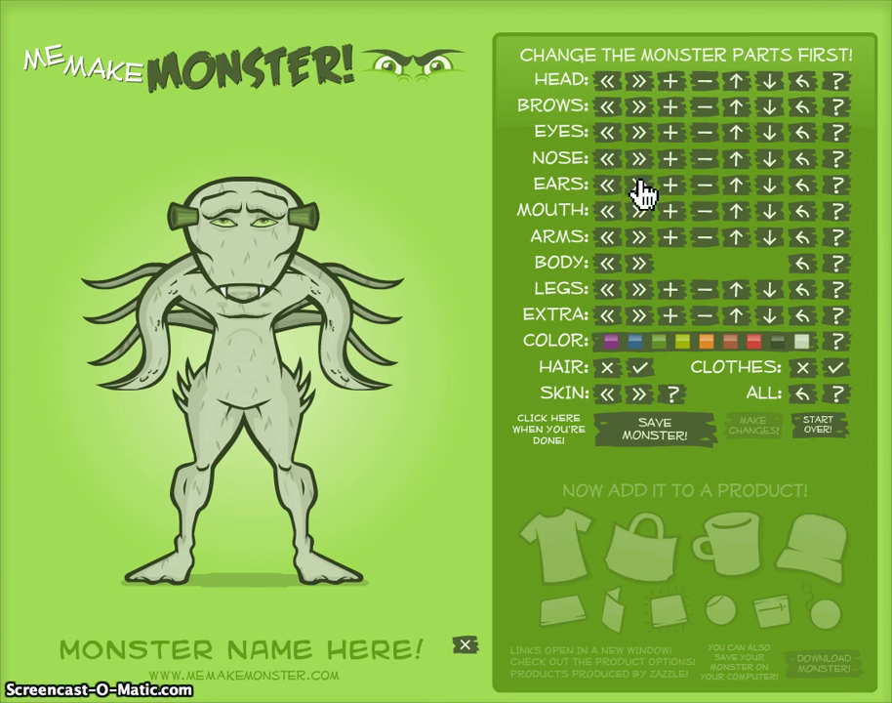
- Raise the fanged mouth by seven increments so it sits higher on the face
left_click(737, 217)
left_click(737, 217)
left_click(737, 217)
left_click(737, 217)
left_click(737, 217)
left_click(737, 216)
left_click(738, 216)
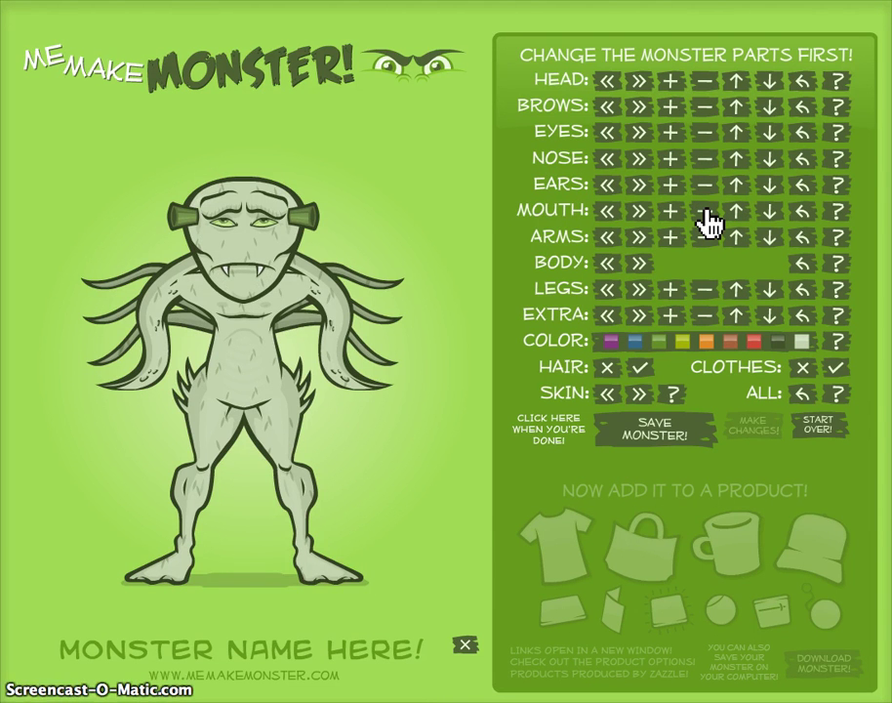
- Change the mouth to the slightly open style with small teeth and enlarge it by one increment
left_click(640, 212)
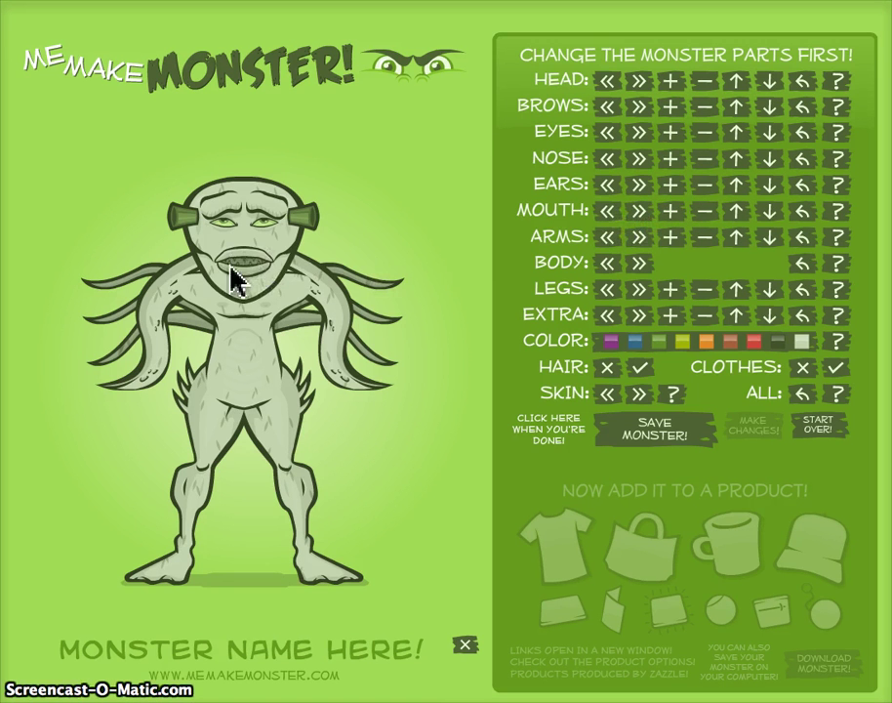
left_click(638, 212)
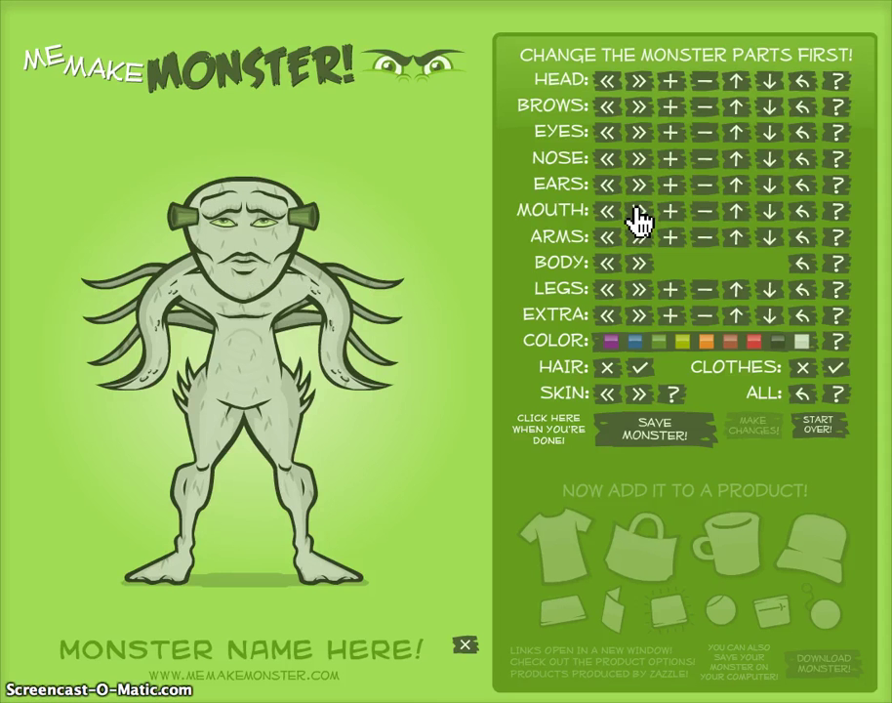
left_click(635, 213)
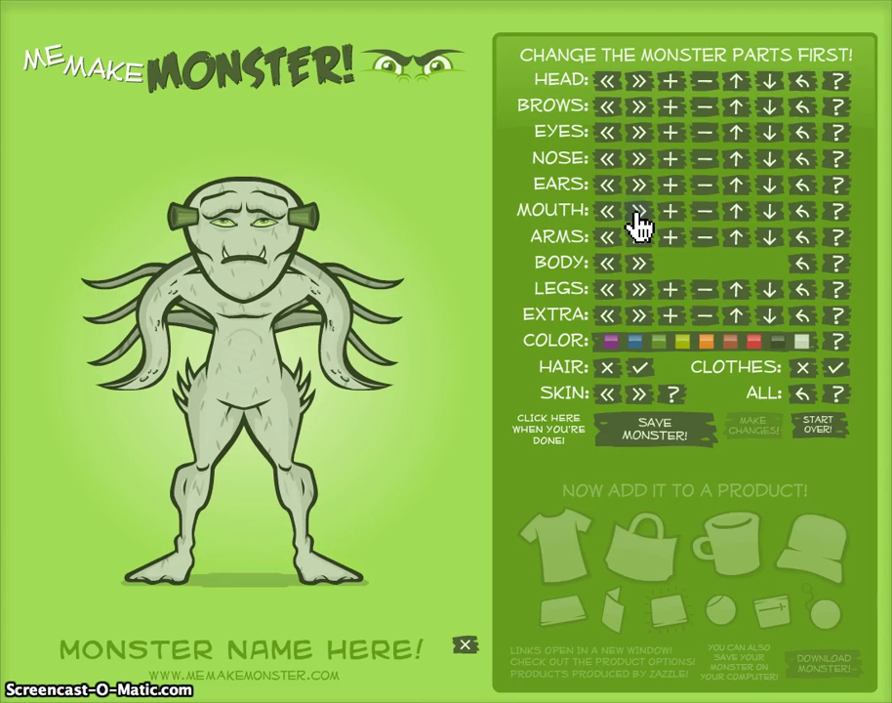
left_click(637, 213)
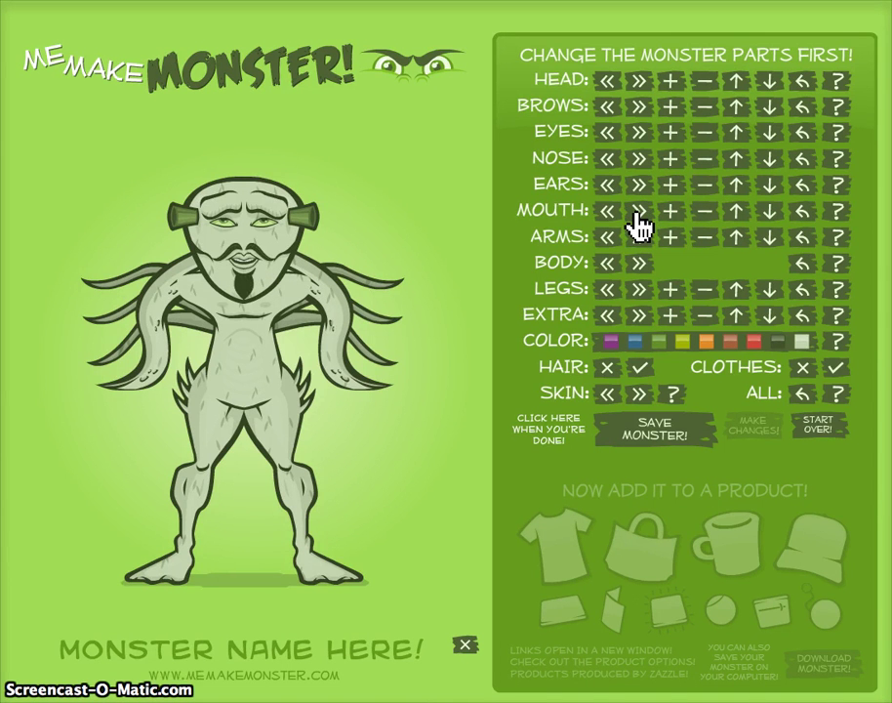
left_click(636, 213)
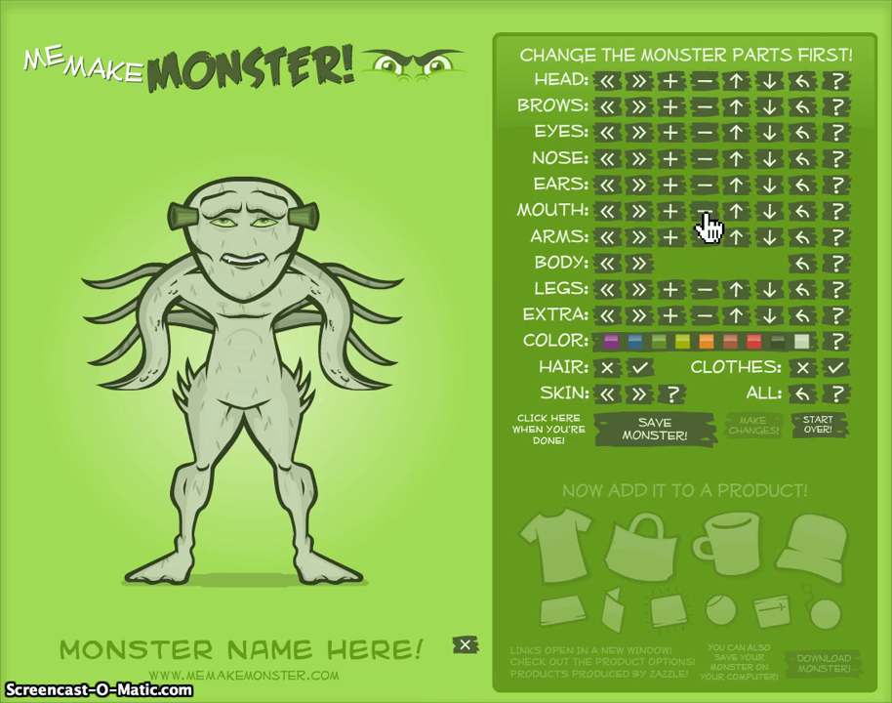
left_click(676, 217)
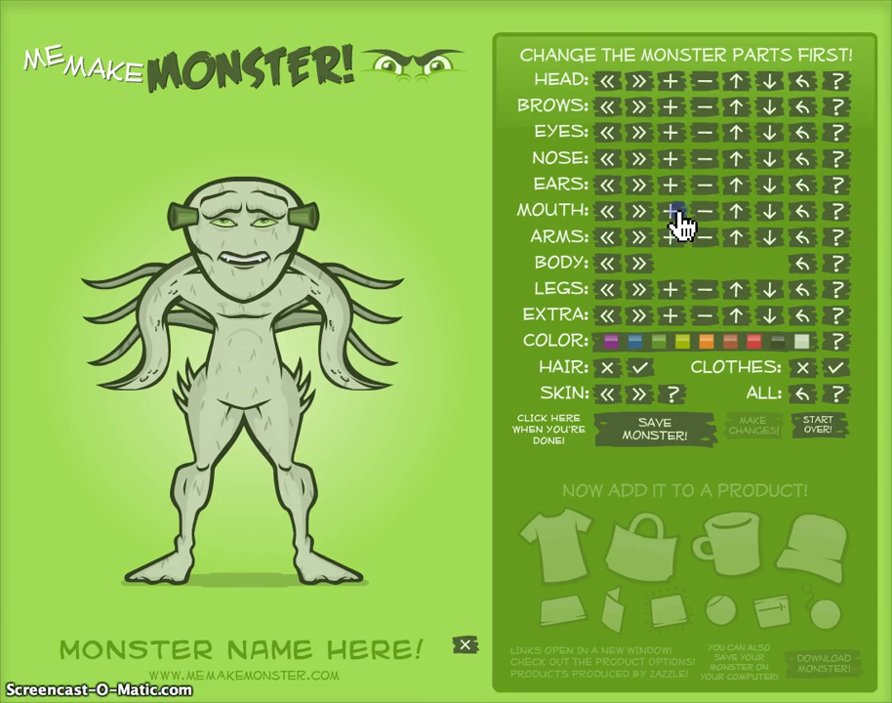
- Switch the eyes back past the dark hollow sockets to the wide-open round pair
left_click(608, 134)
left_click(609, 134)
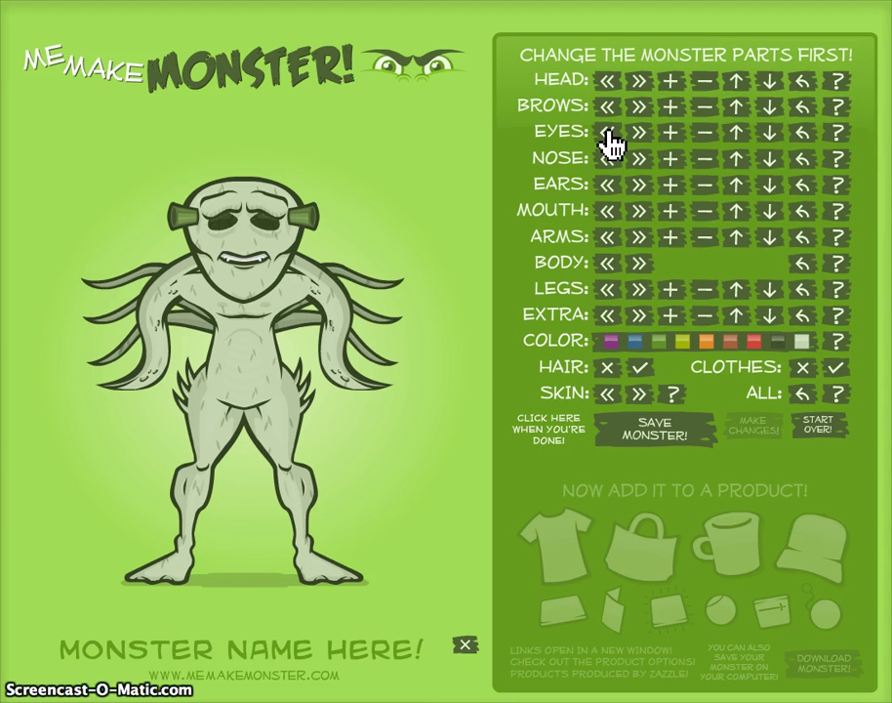
left_click(608, 133)
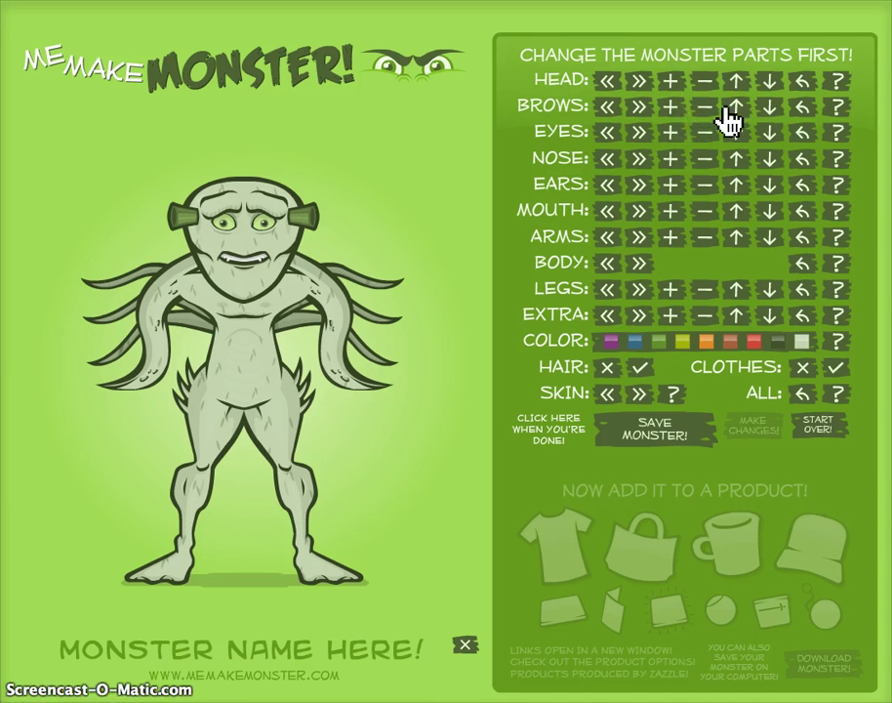
- Lower the brows by three increments, and the eyes and mouth by one increment each
left_click(762, 110)
left_click(762, 110)
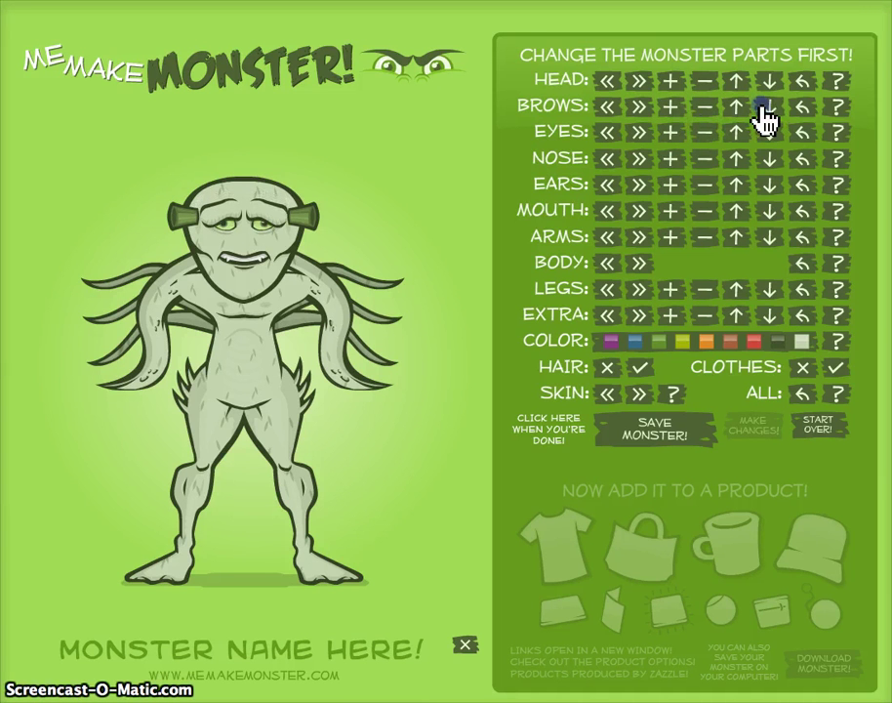
left_click(764, 110)
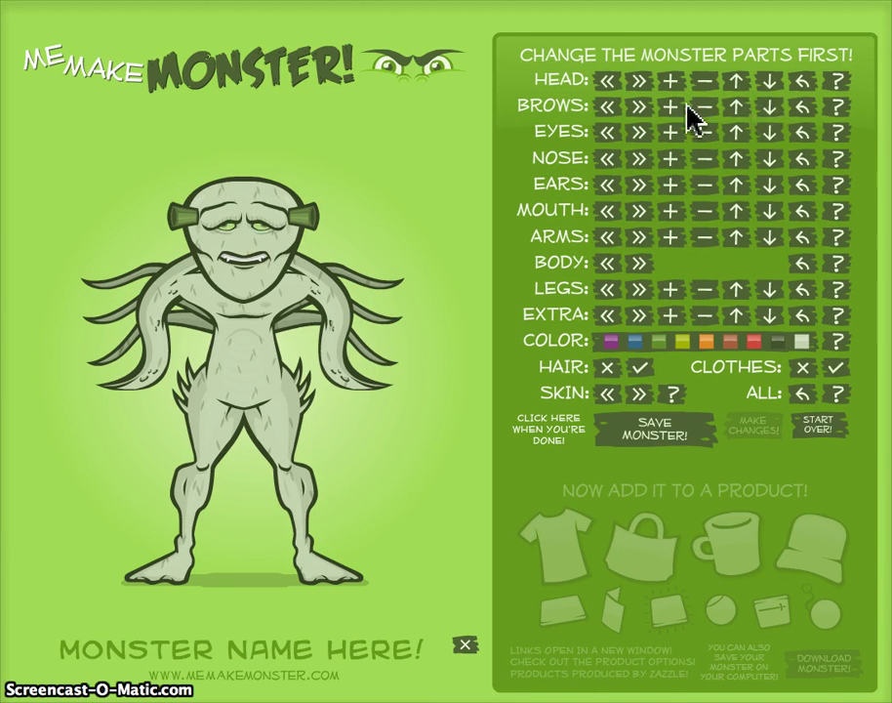
left_click(768, 142)
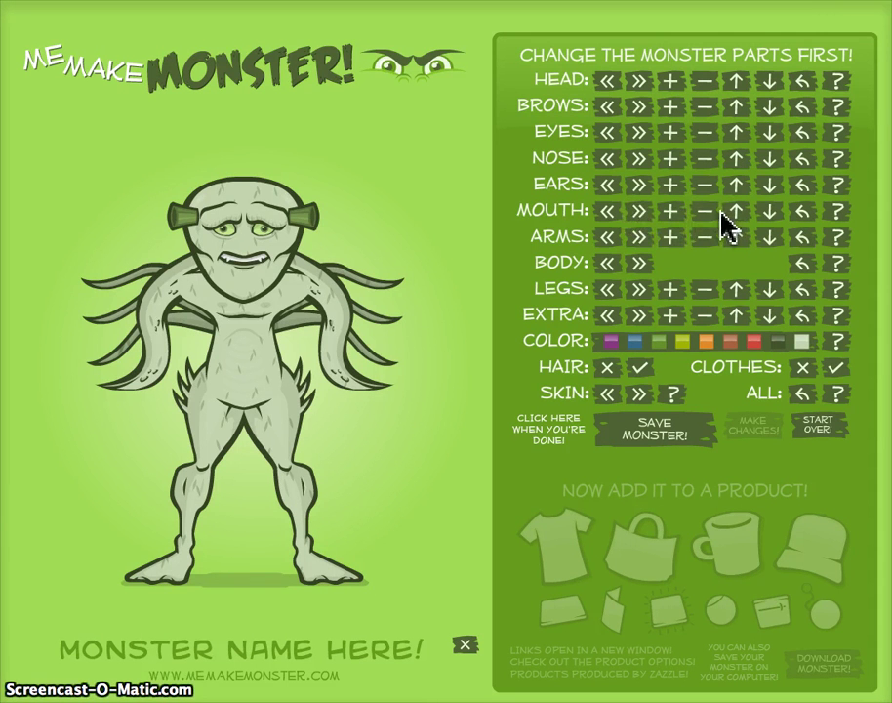
left_click(769, 213)
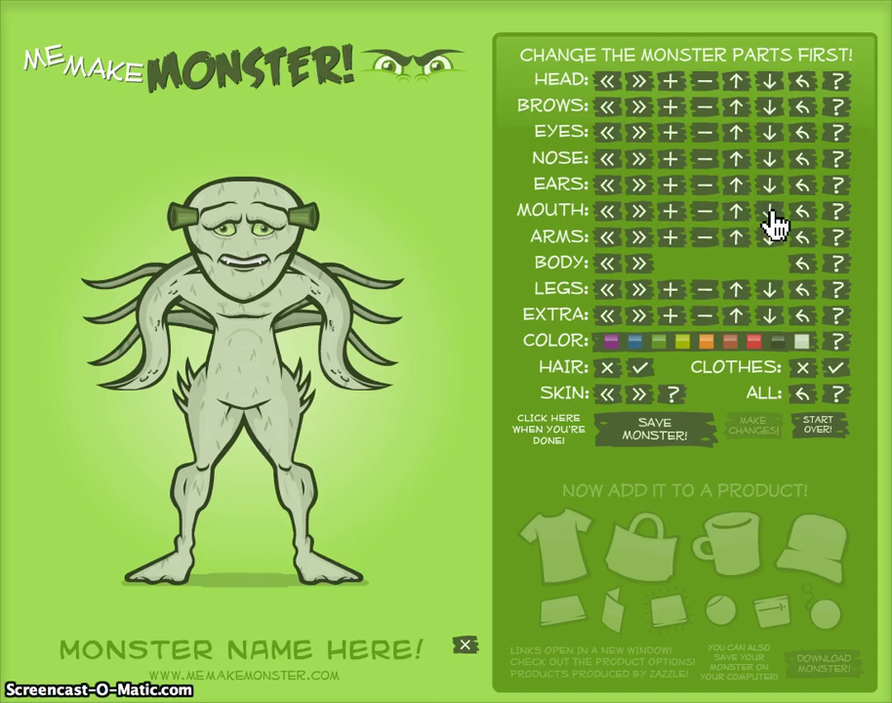
- Cycle the ears past the lumpy, antenna and pointed styles until the monster has no ears
left_click(635, 185)
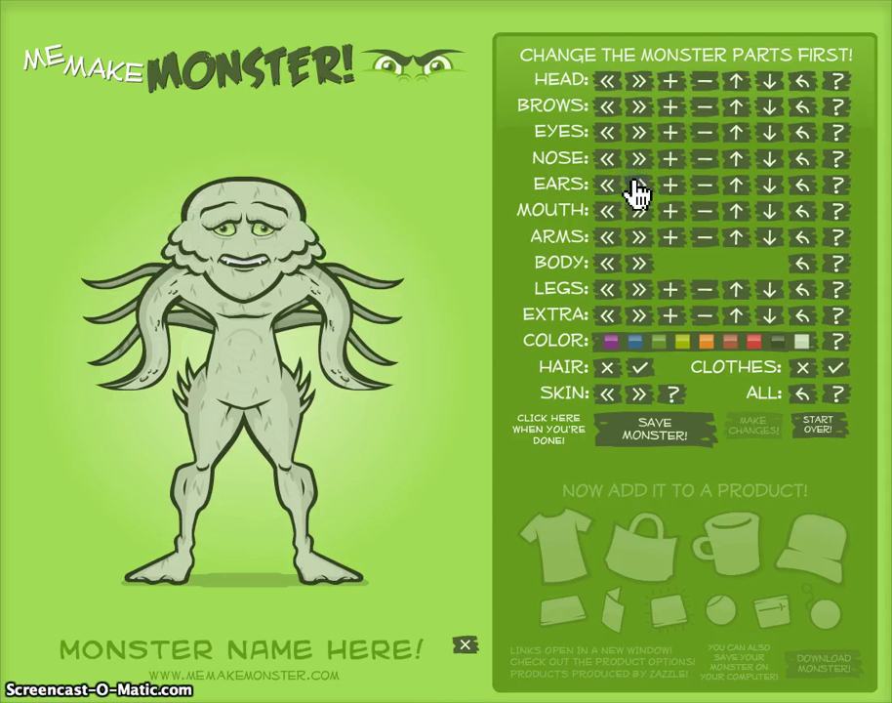
left_click(636, 186)
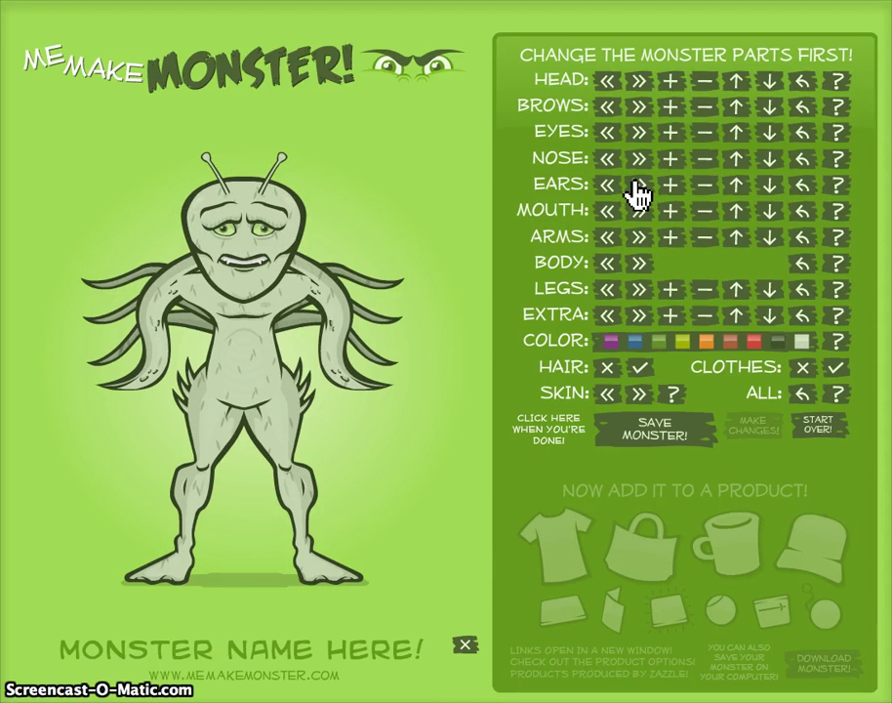
left_click(636, 186)
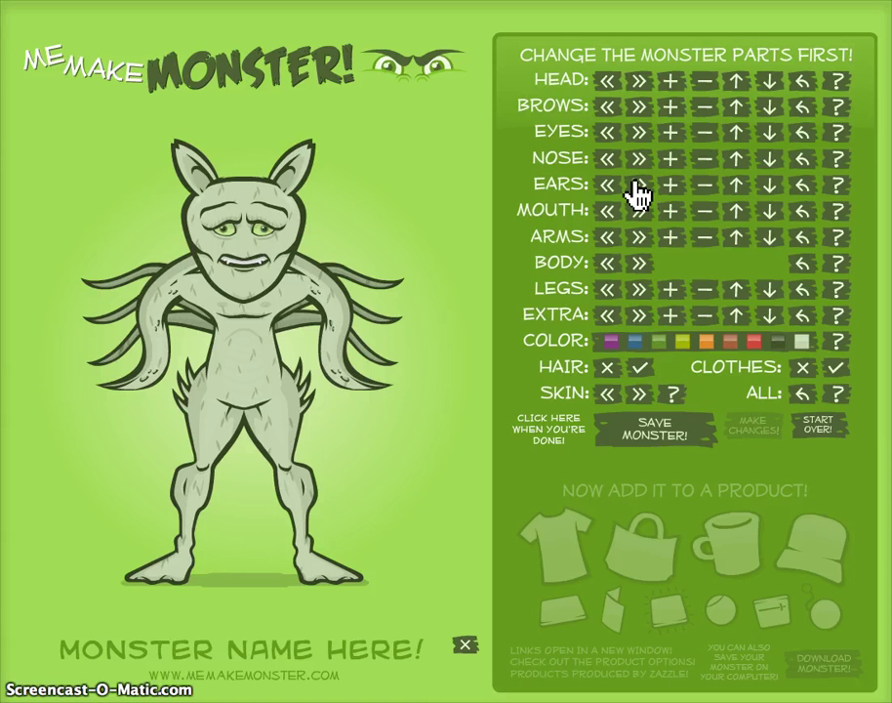
left_click(636, 185)
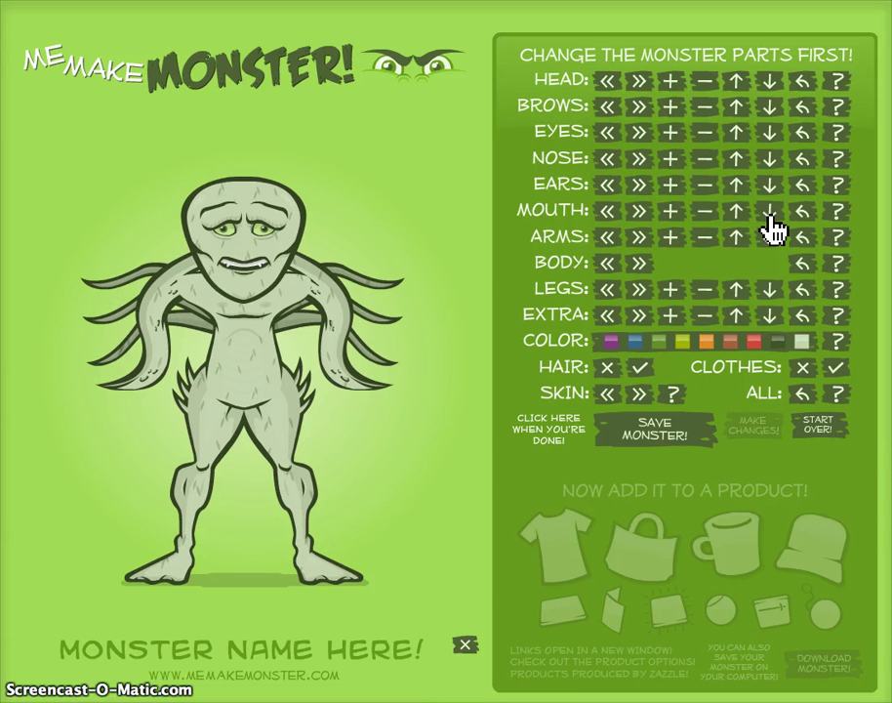
- Change the arms to the lean style with relaxed, clawless hands, and the body to the slim torso with visible ribs
left_click(640, 245)
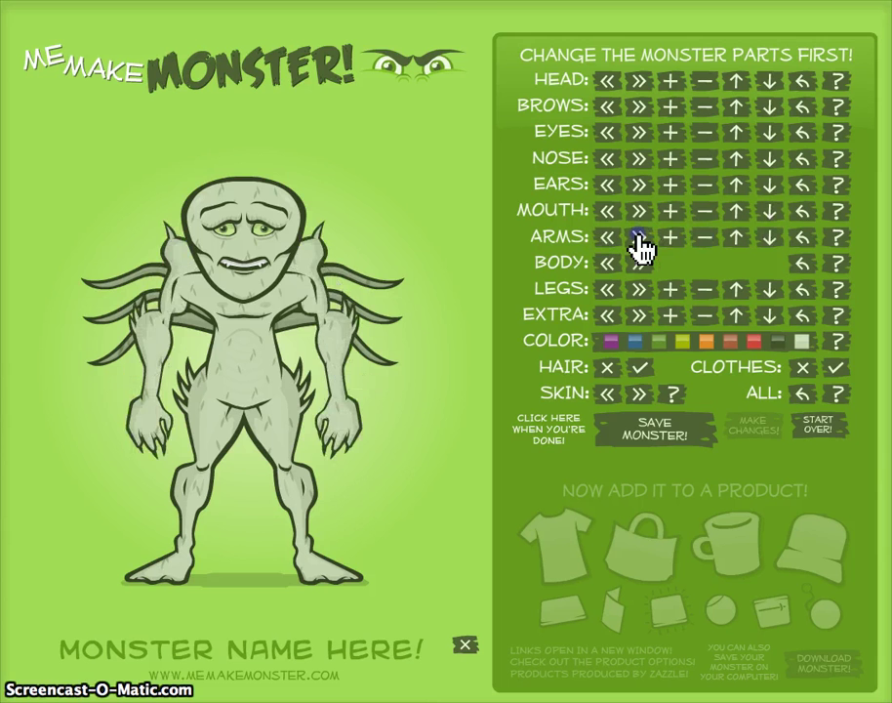
left_click(640, 244)
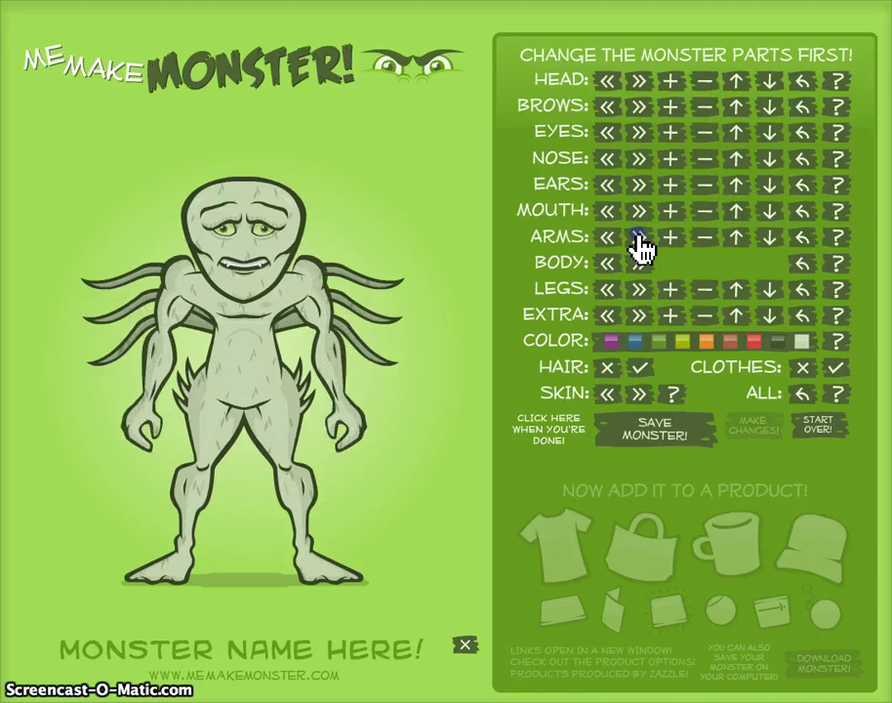
left_click(640, 244)
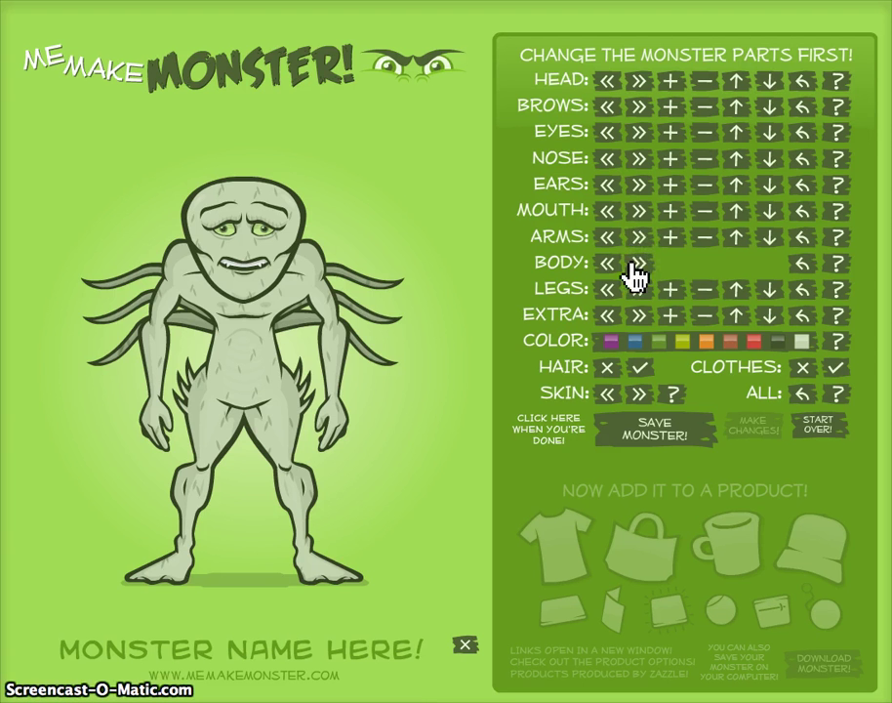
left_click(633, 266)
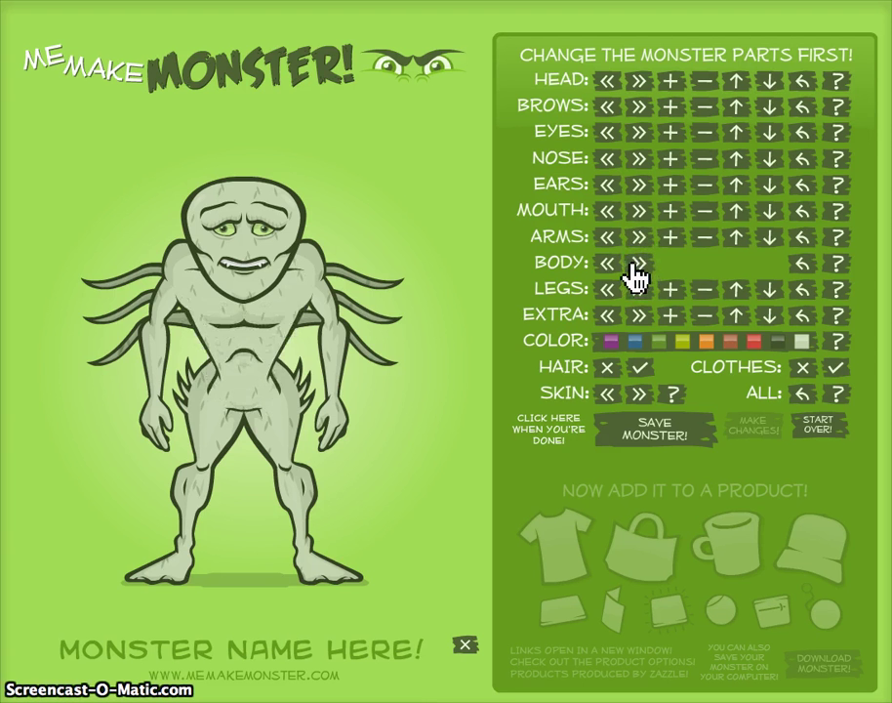
left_click(635, 275)
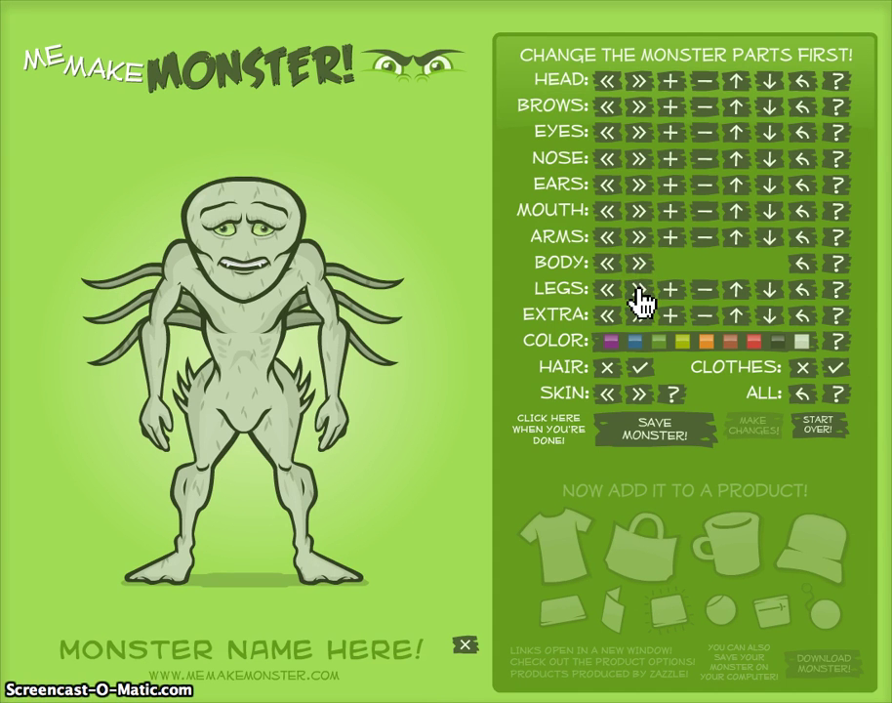
- Switch to the slim legs with smooth, toeless feet, enlarge them and raise them by two increments
left_click(639, 292)
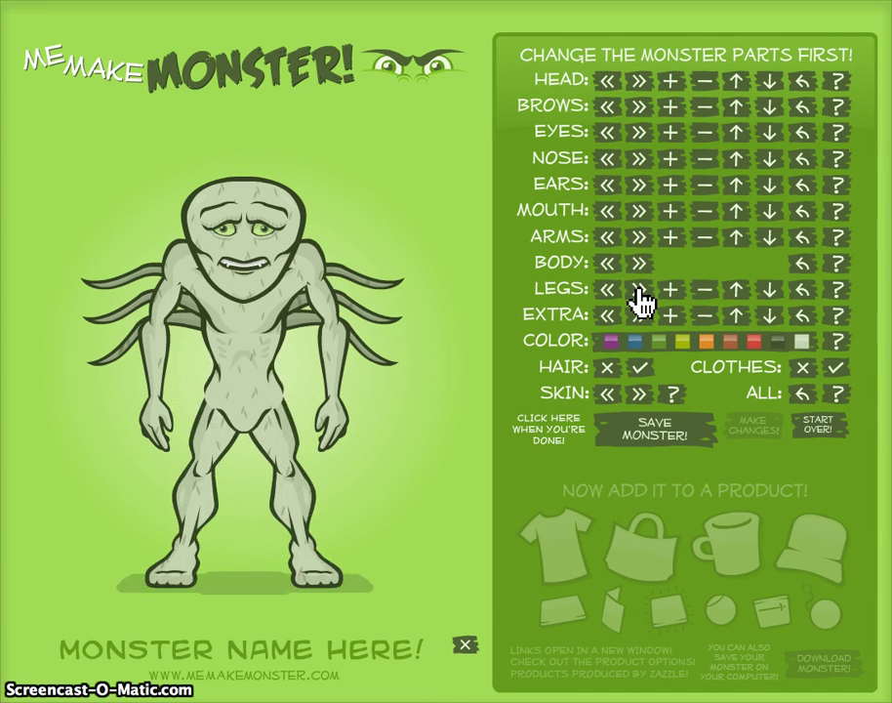
left_click(639, 298)
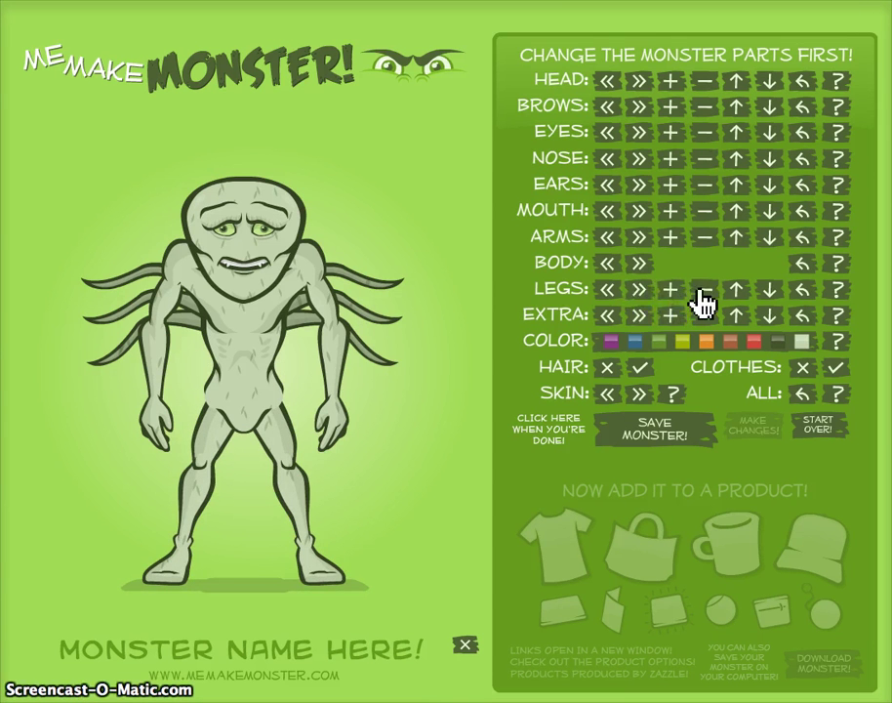
left_click(678, 299)
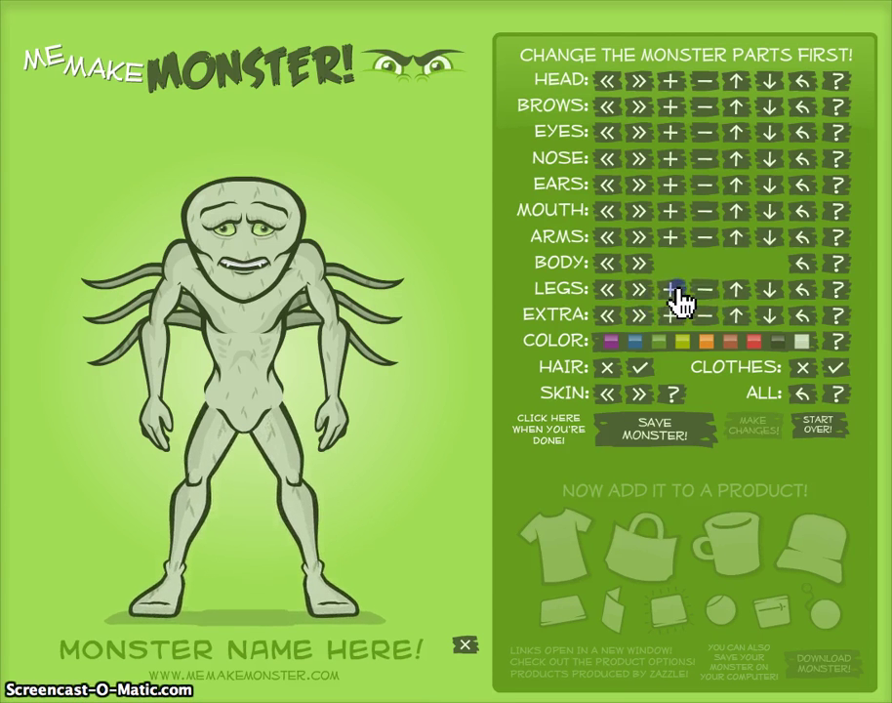
left_click(677, 290)
left_click(729, 291)
left_click(729, 291)
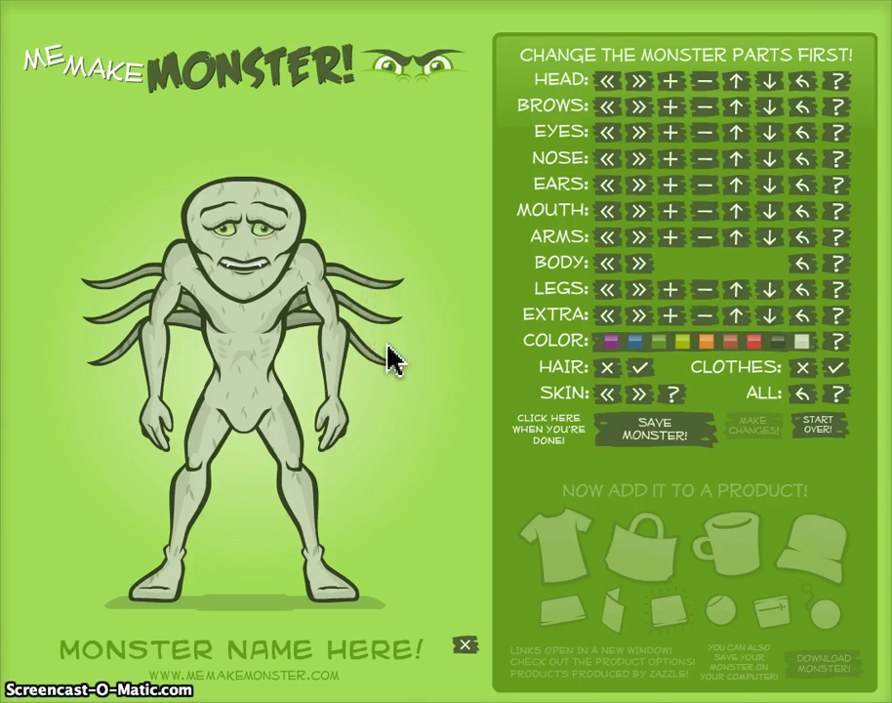
- Remove the tentacles from the back and change the skin to the wrinkled, mummy-like texture
left_click(638, 317)
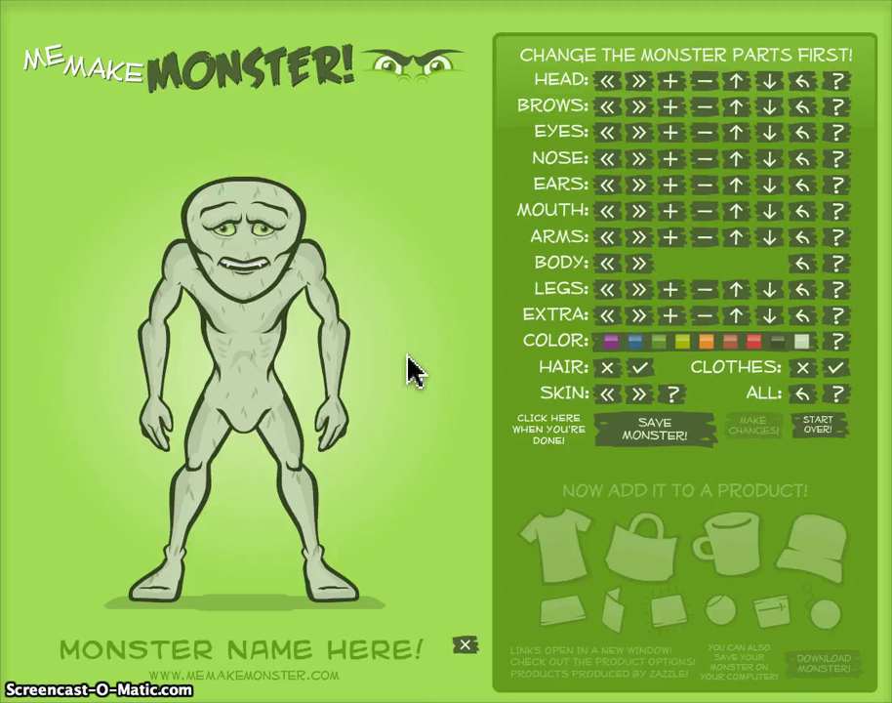
left_click(636, 402)
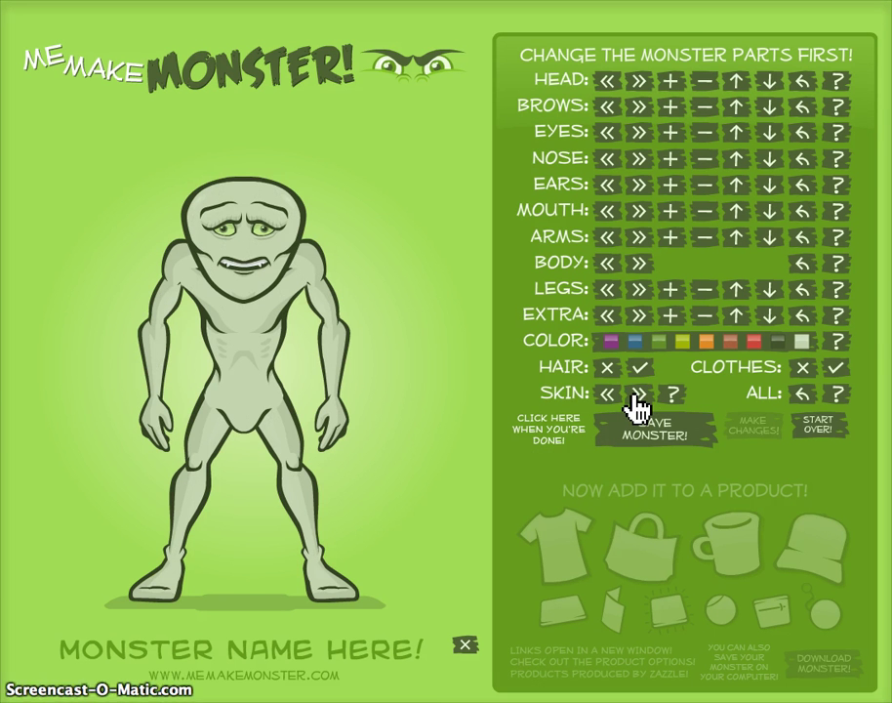
left_click(637, 401)
left_click(636, 401)
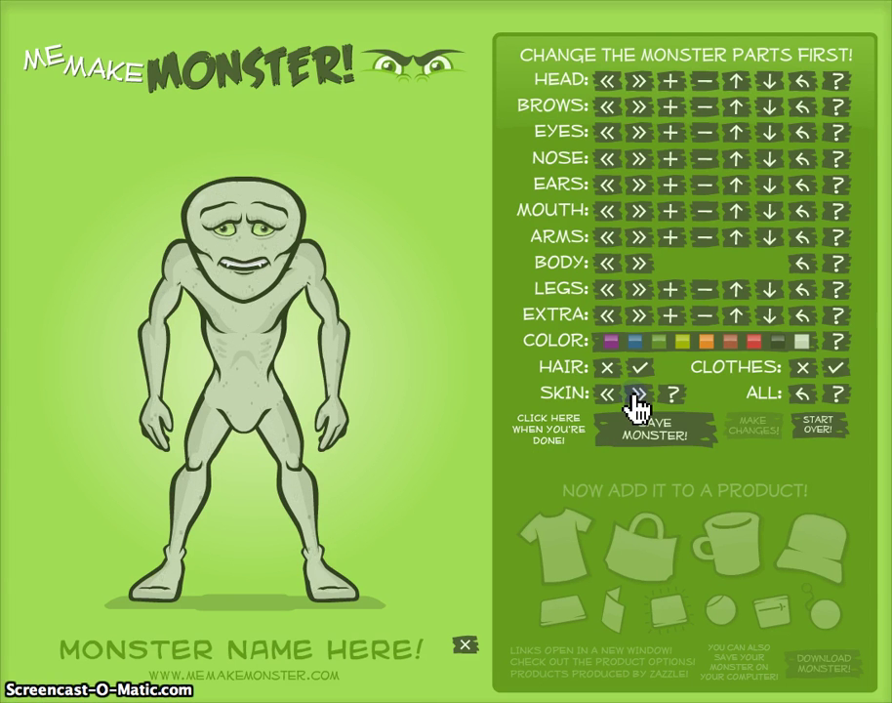
left_click(636, 400)
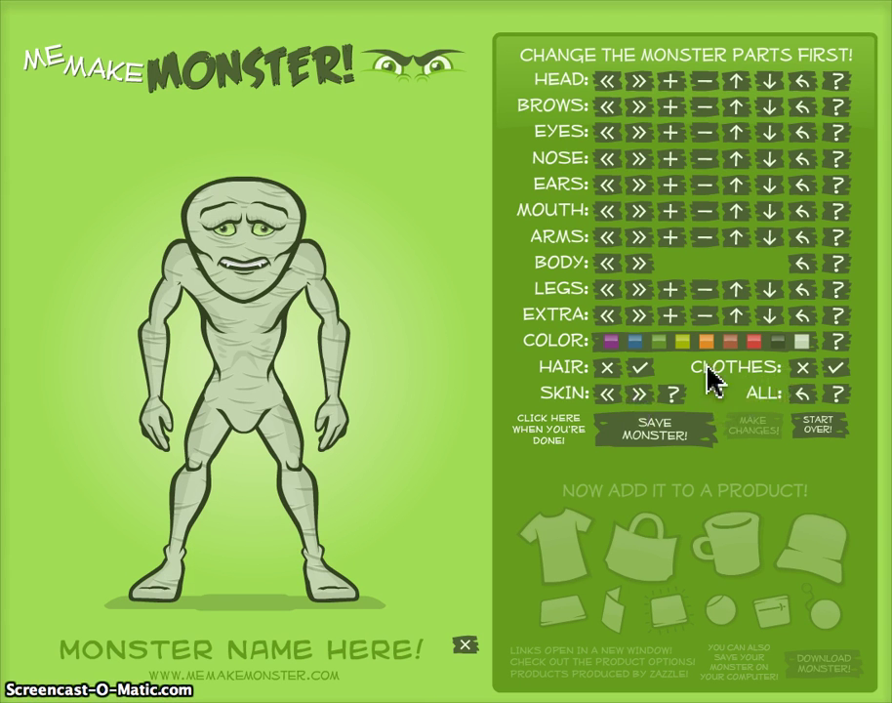
- Try out the hair and the dark suit on the monster, taking each off again
left_click(640, 368)
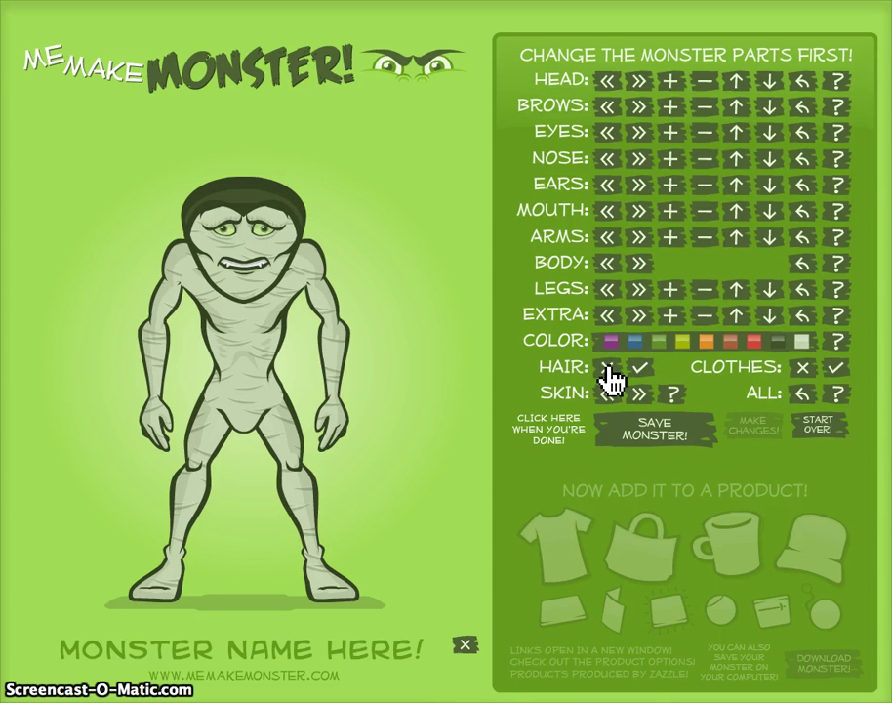
left_click(608, 371)
left_click(832, 369)
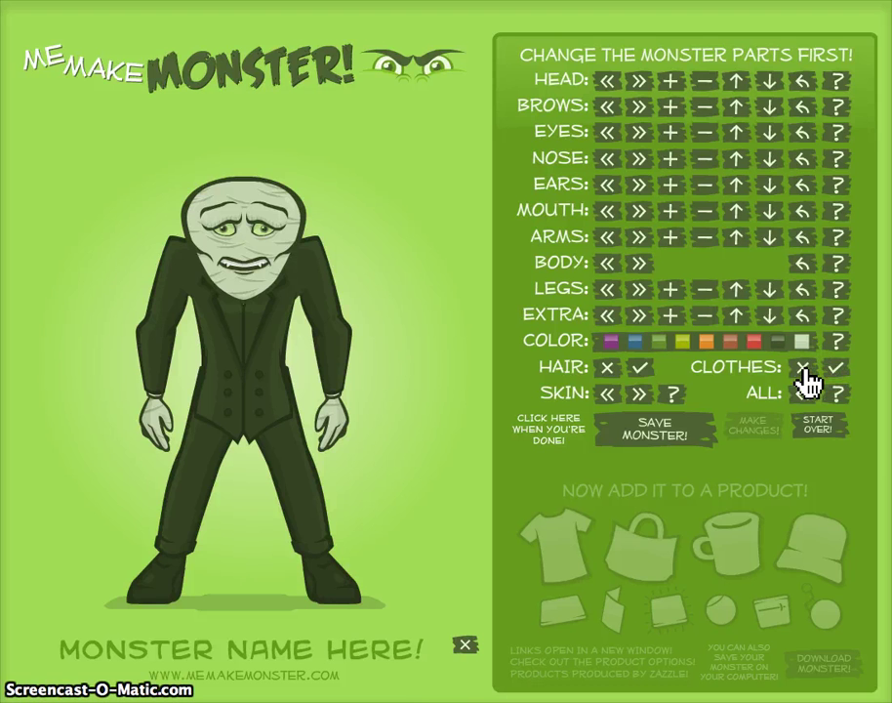
left_click(803, 371)
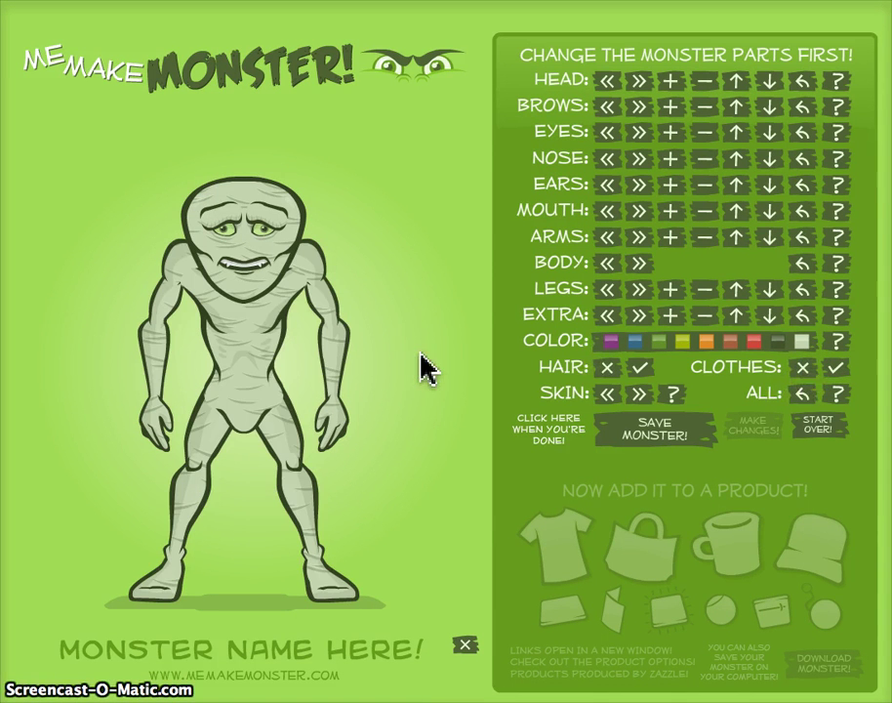
- Name the monster YUMMY MUMMY, and replace that with a made-up first and last name
left_click(346, 642)
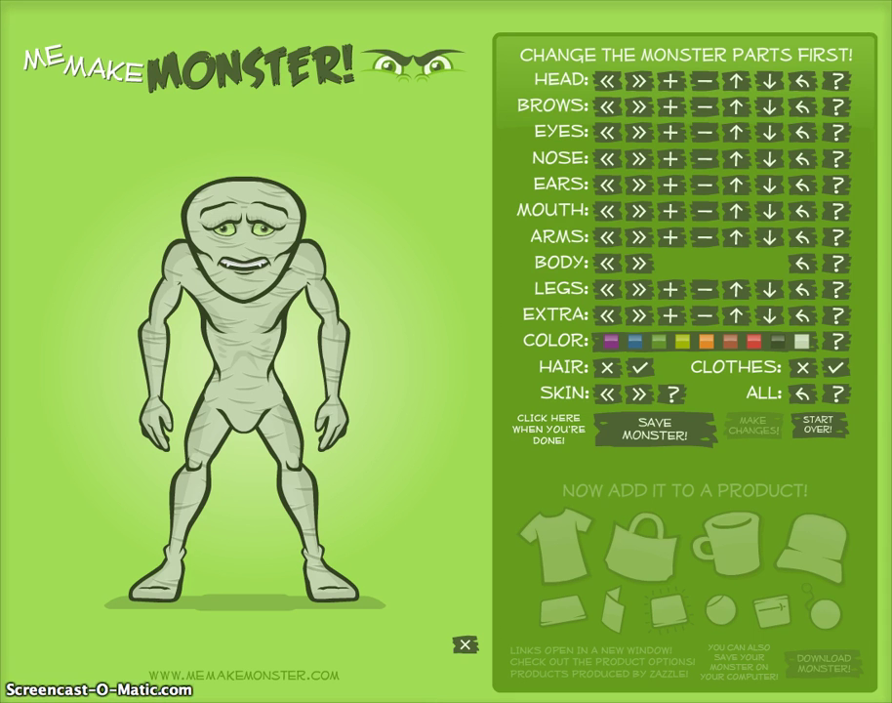
type("YUMMY MUMMY")
left_click_drag(358, 649, 137, 654)
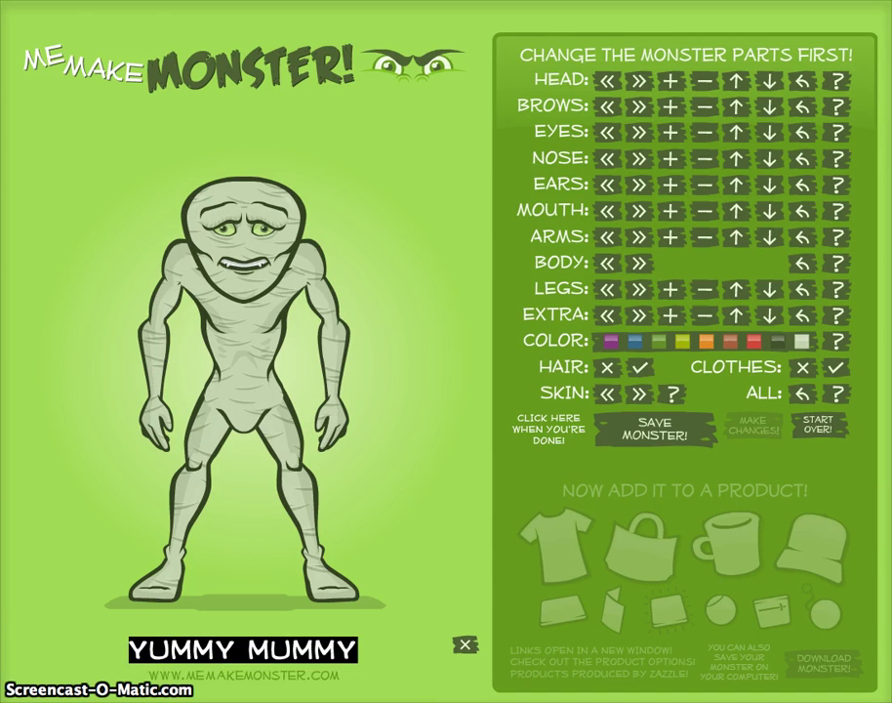
type("HORACE")
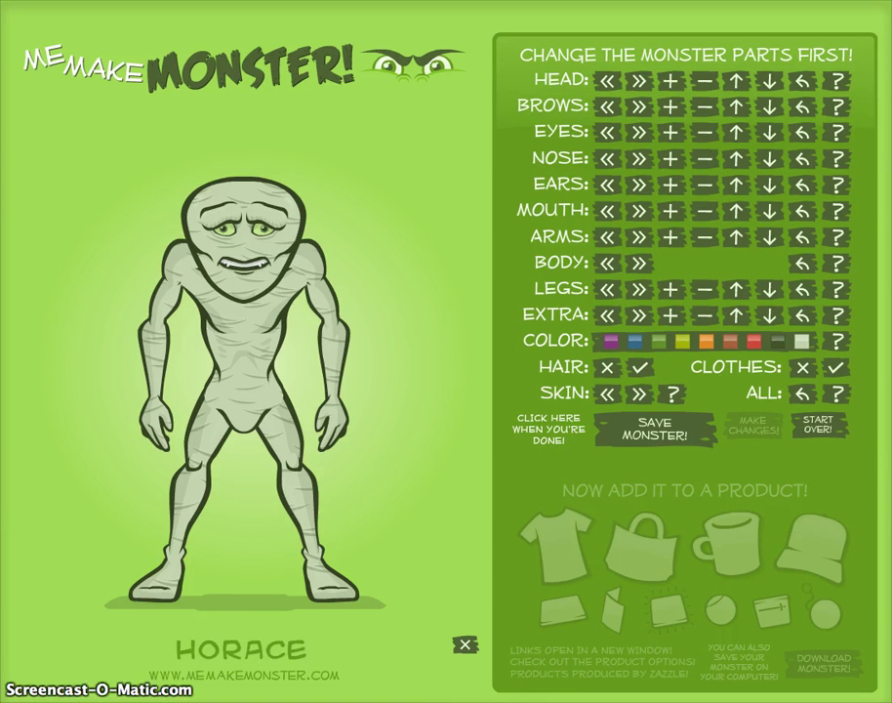
type(" JOHNSON")
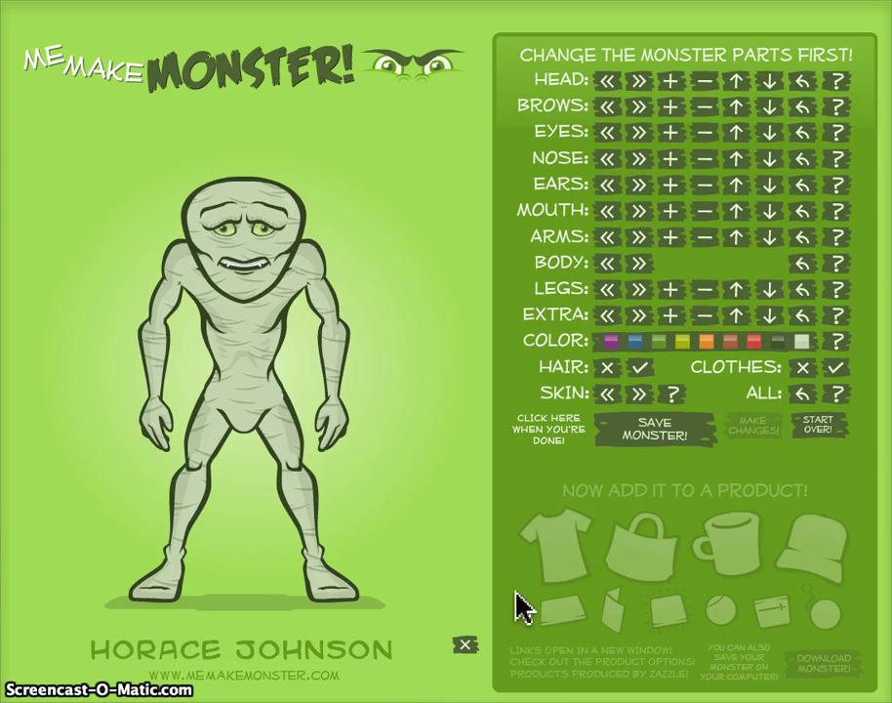
- Save the finished monster and add it to the mug product
left_click(653, 445)
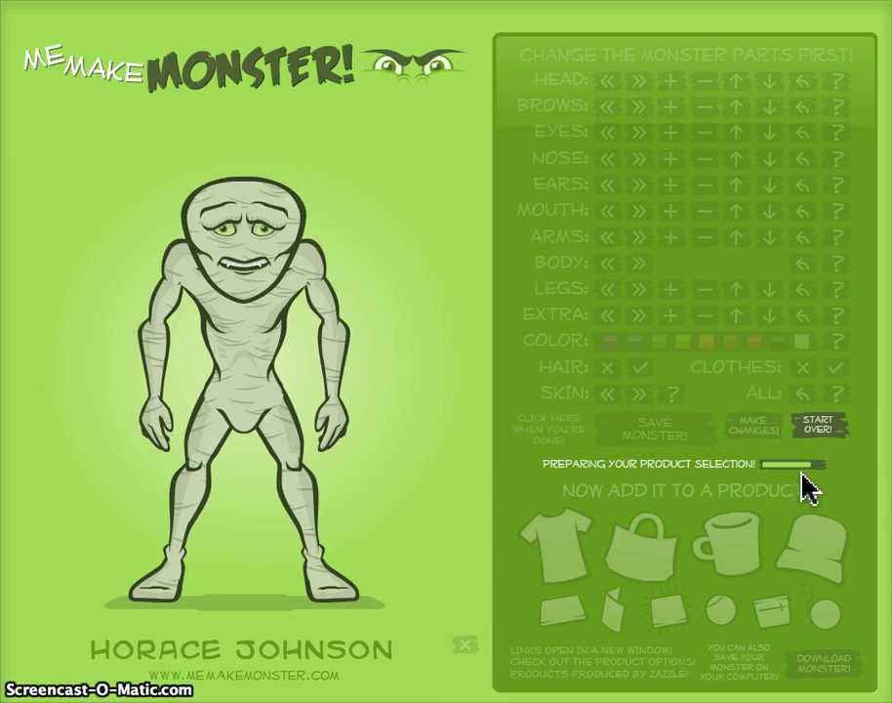
left_click(739, 552)
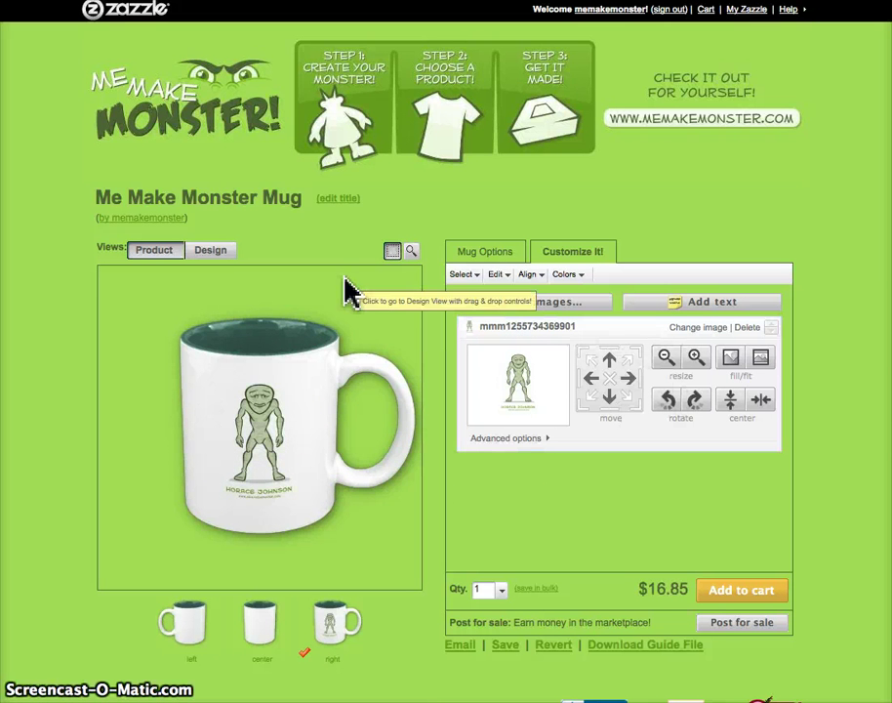
- In the mug's design view, enlarge the monster image overall and nudge it downward
left_click(221, 256)
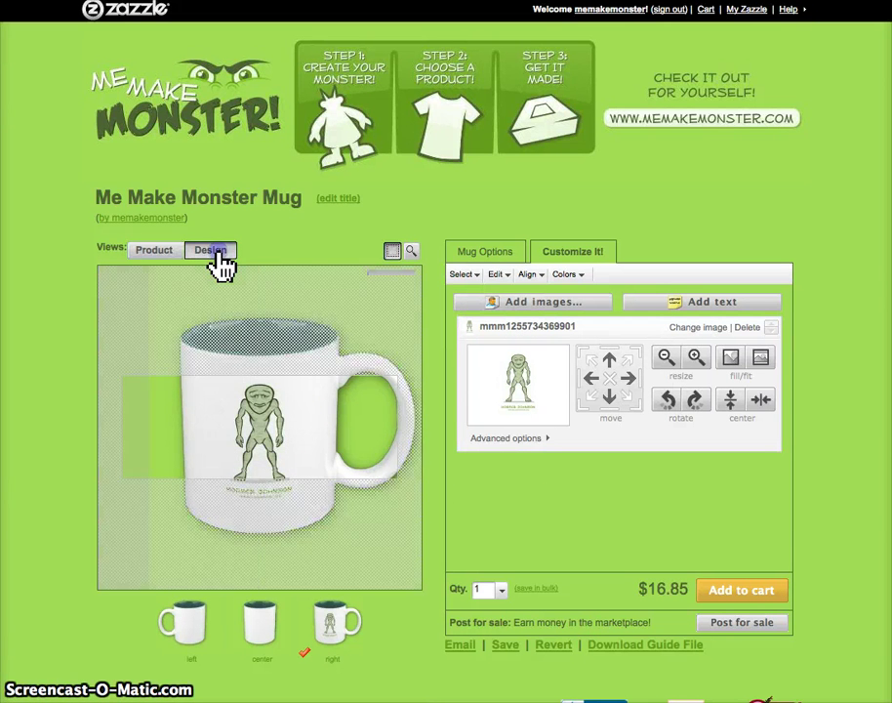
left_click(694, 362)
left_click(693, 362)
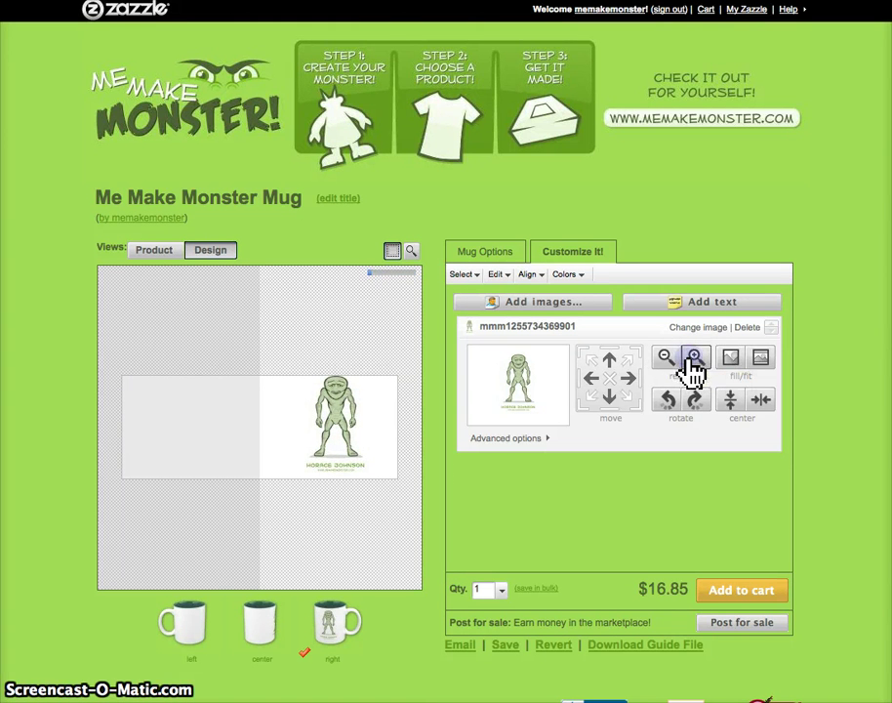
left_click(666, 358)
left_click(609, 404)
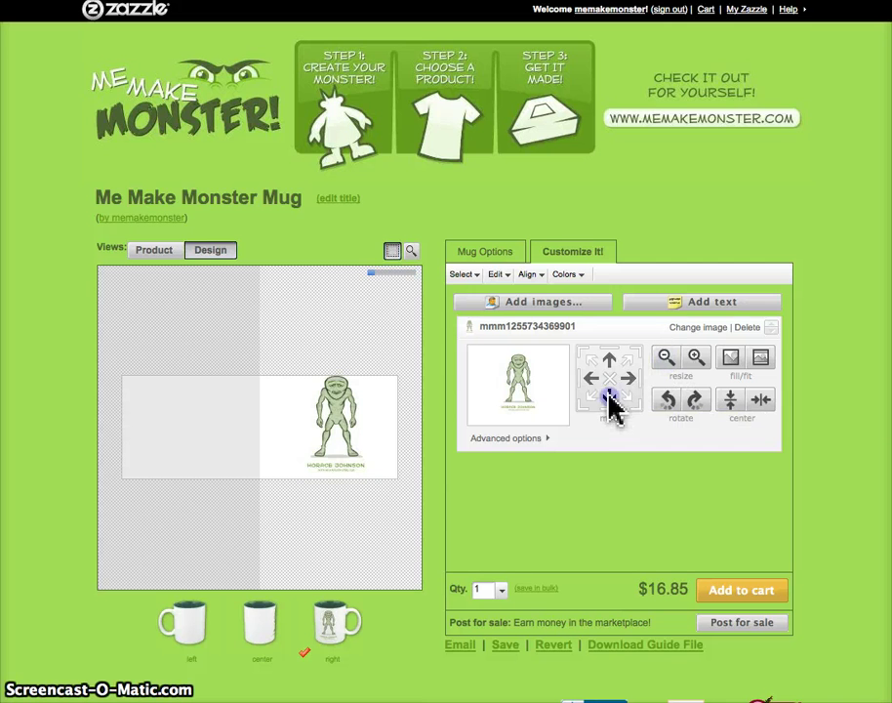
- Return to the product view, examine the enlarged mug preview and close it
left_click(151, 253)
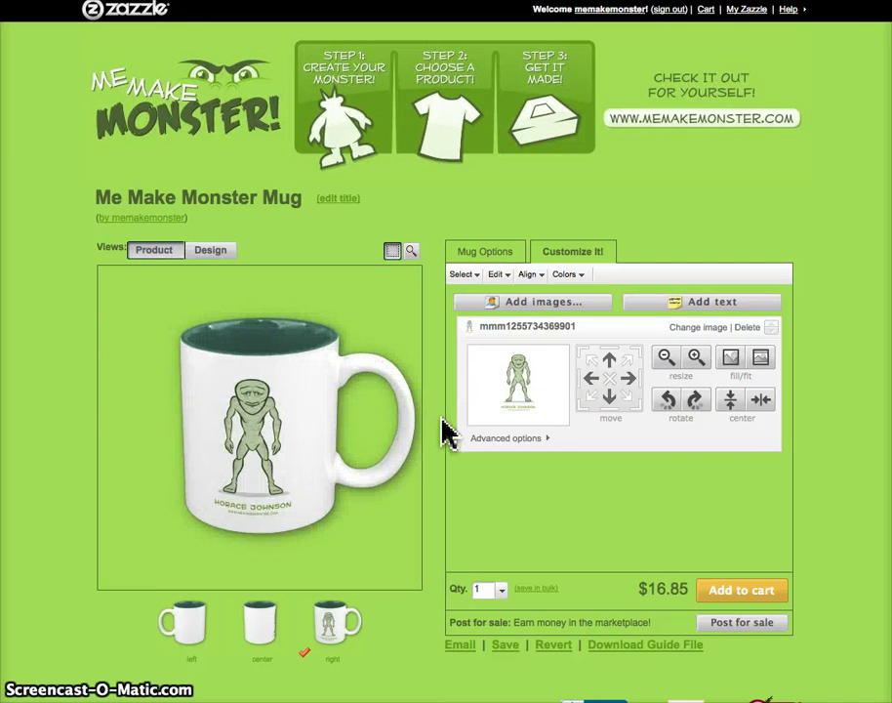
left_click(412, 261)
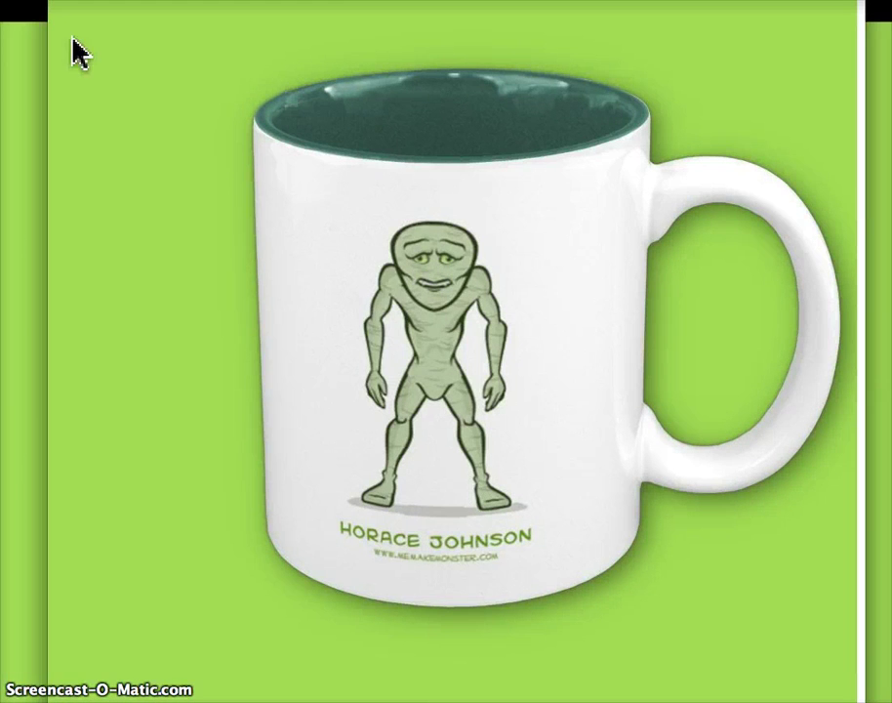
left_click(295, 52)
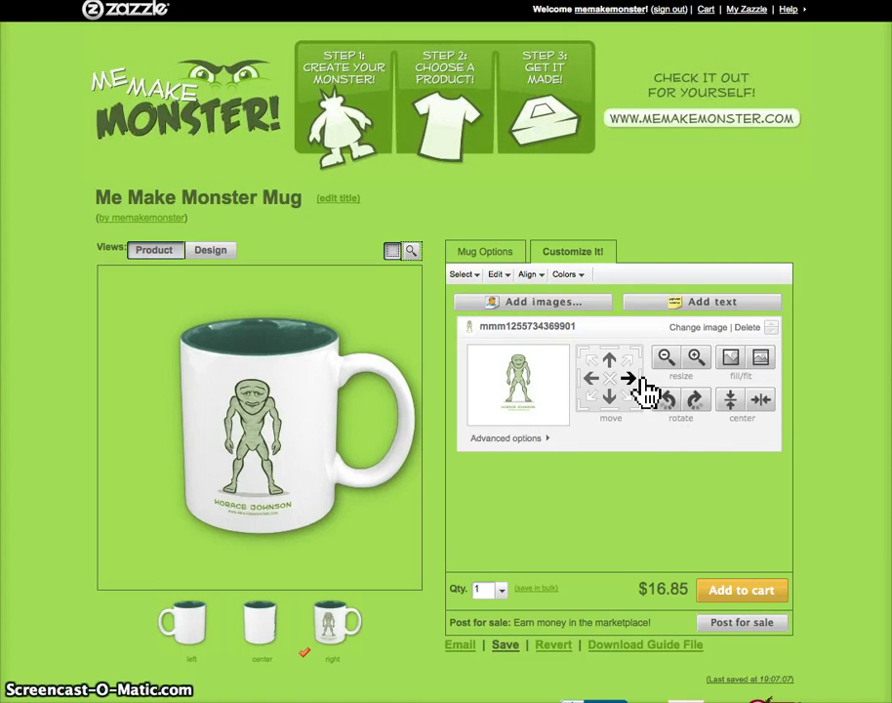
- Set the Two-Tone Mug's interior color to Black in the mug options and review its price
left_click(509, 263)
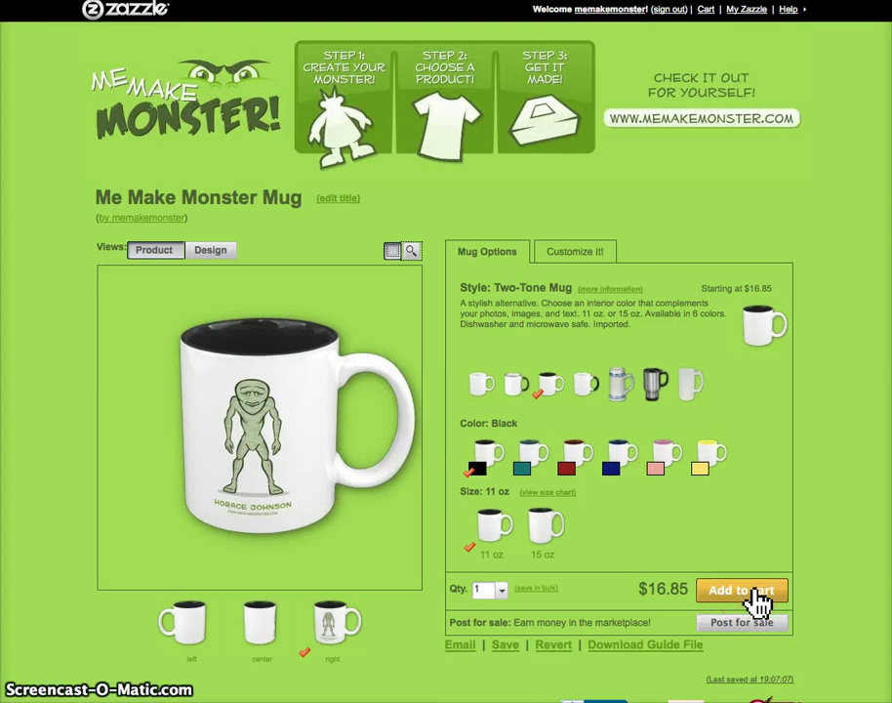
left_click_drag(642, 588, 695, 597)
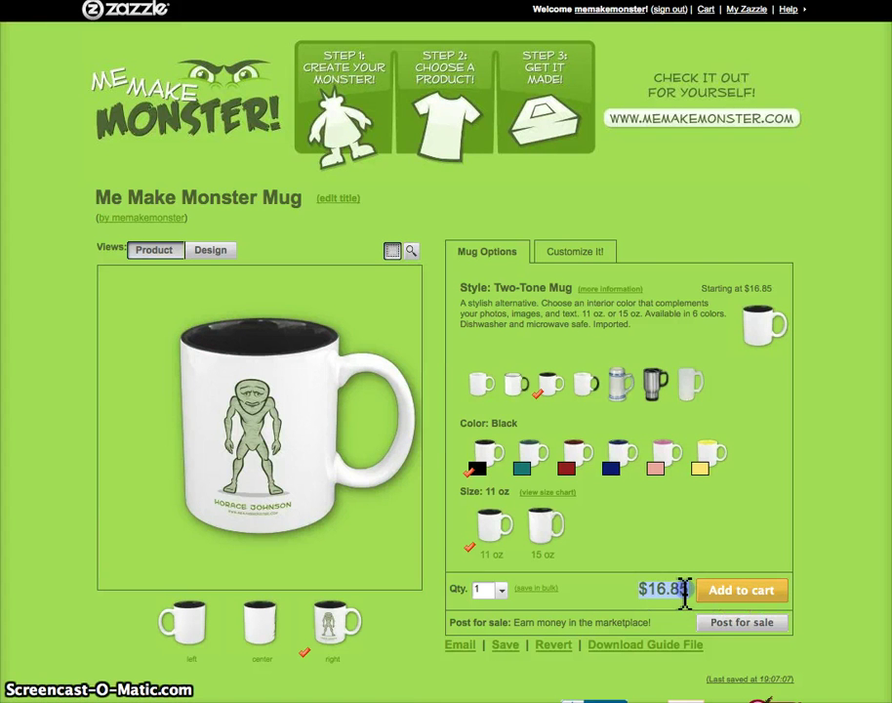
left_click(689, 543)
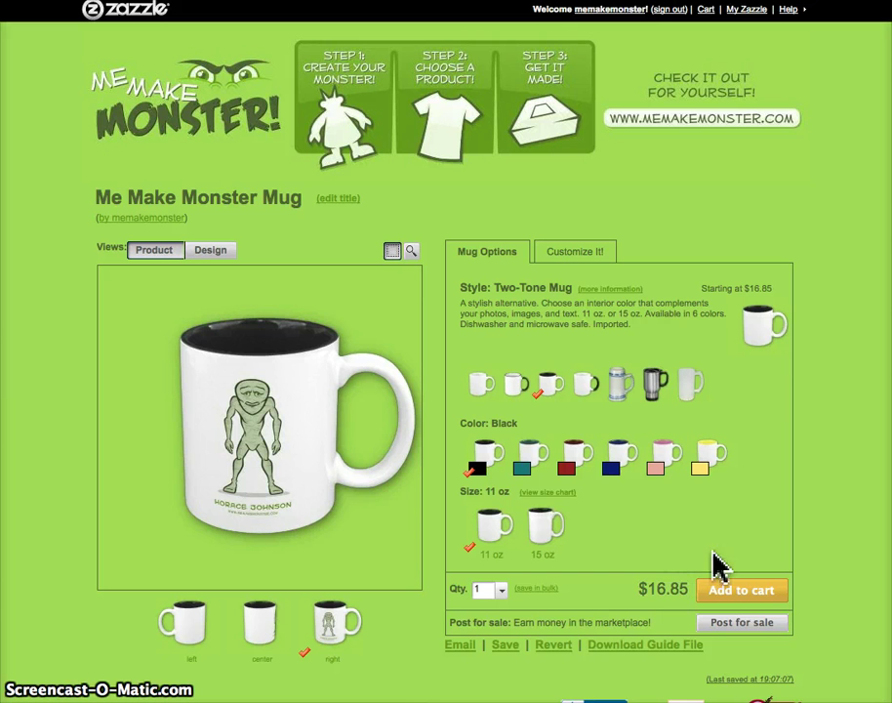